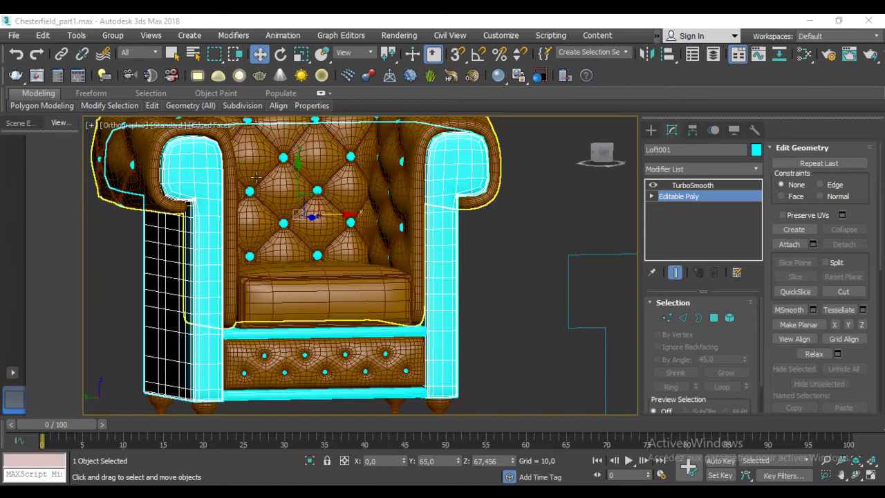
- Compare the chair with the Chesterfield reference photo and orbit to face the chair front
{"action": "key", "text": "Page_Up"}
{"action": "scroll", "coordinate": [477, 214], "scroll_direction": "down", "scroll_amount": 5}
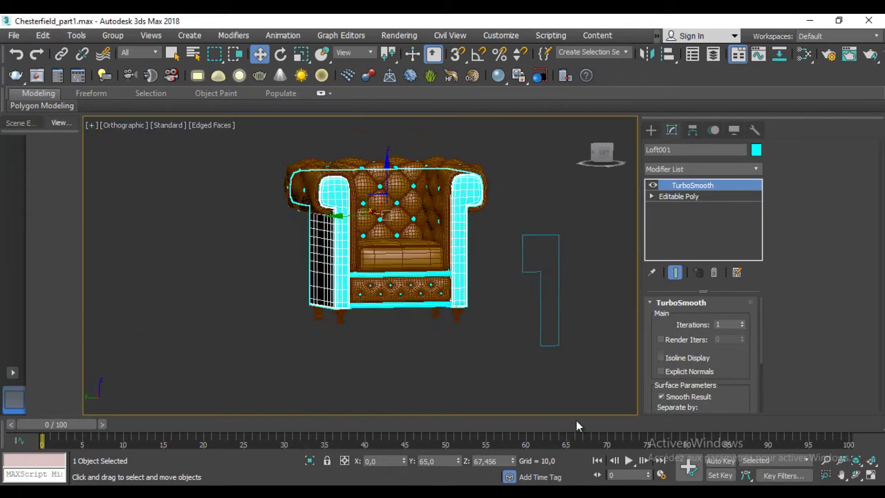
{"action": "scroll", "coordinate": [525, 346], "scroll_direction": "up", "scroll_amount": 5}
{"action": "scroll", "coordinate": [518, 266], "scroll_direction": "up", "scroll_amount": 2}
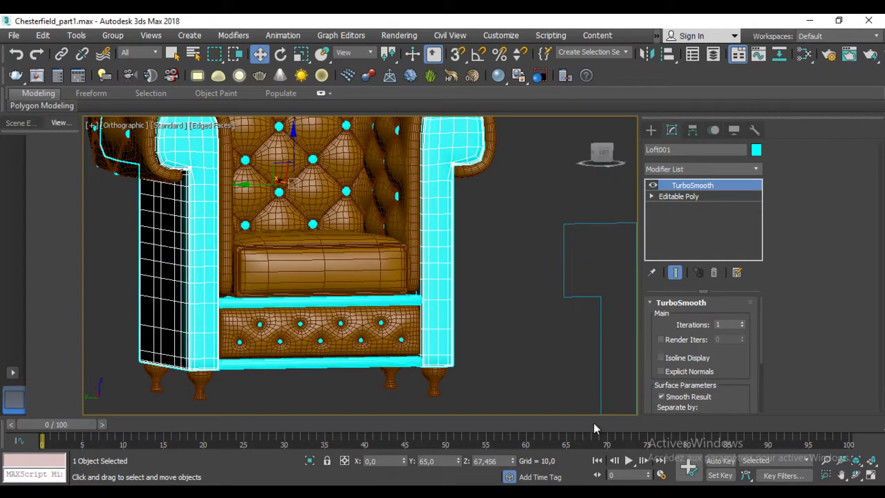
{"action": "key", "text": "alt+Tab"}
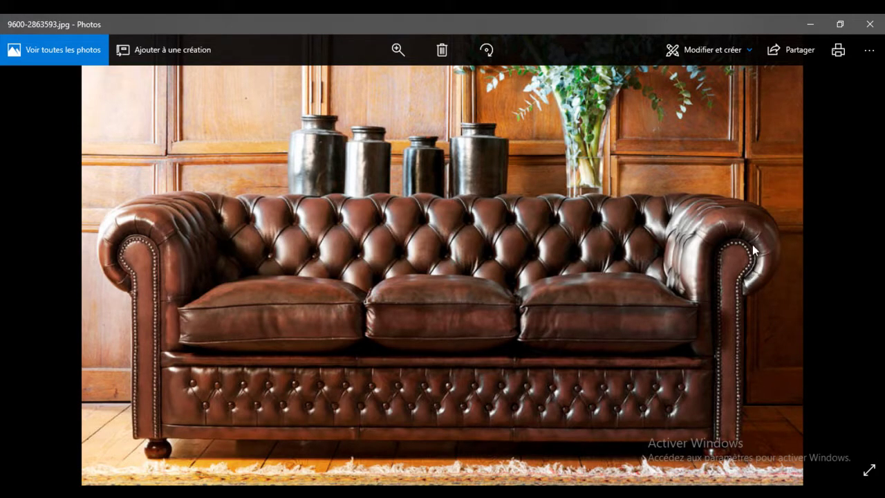
{"action": "key", "text": "alt+Tab"}
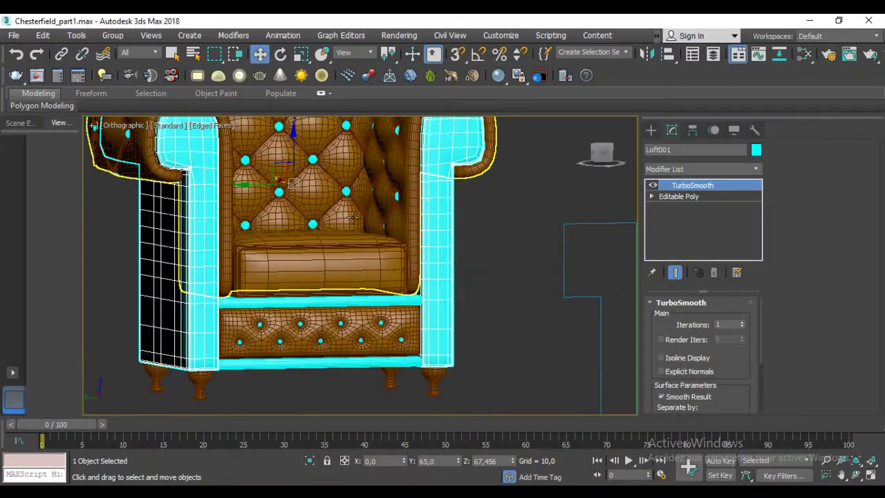
{"action": "scroll", "coordinate": [465, 219], "scroll_direction": "down", "scroll_amount": 1}
{"action": "middle_click_drag", "start_coordinate": [519, 235], "coordinate": [495, 236], "text": "alt"}
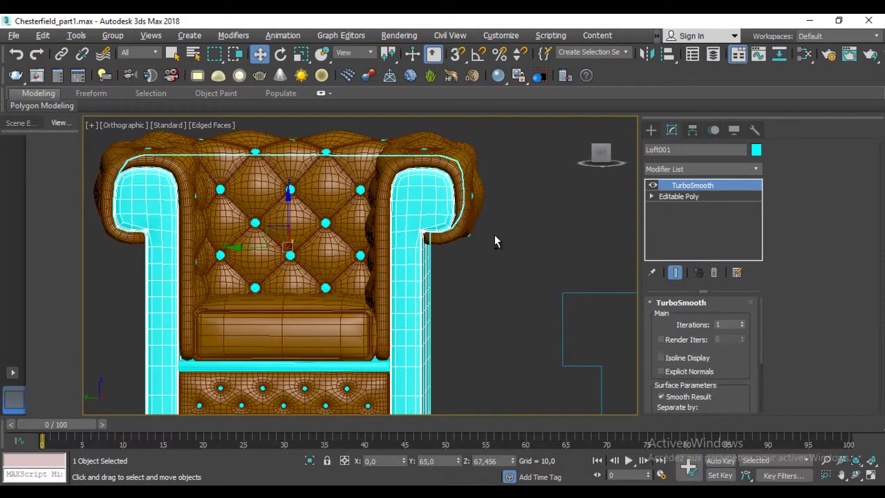
- Clone the chair body as an independent copy, Loft003, and isolate it
{"action": "key", "text": "ctrl+v"}
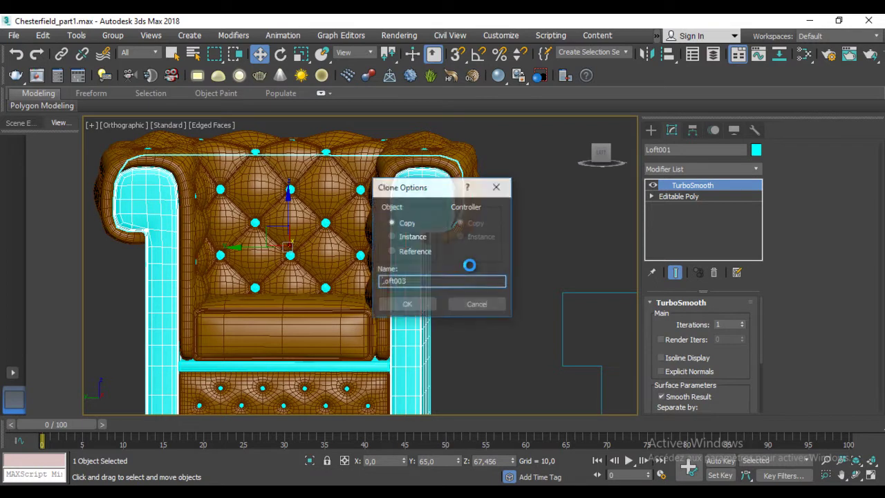
{"action": "left_click", "coordinate": [413, 303]}
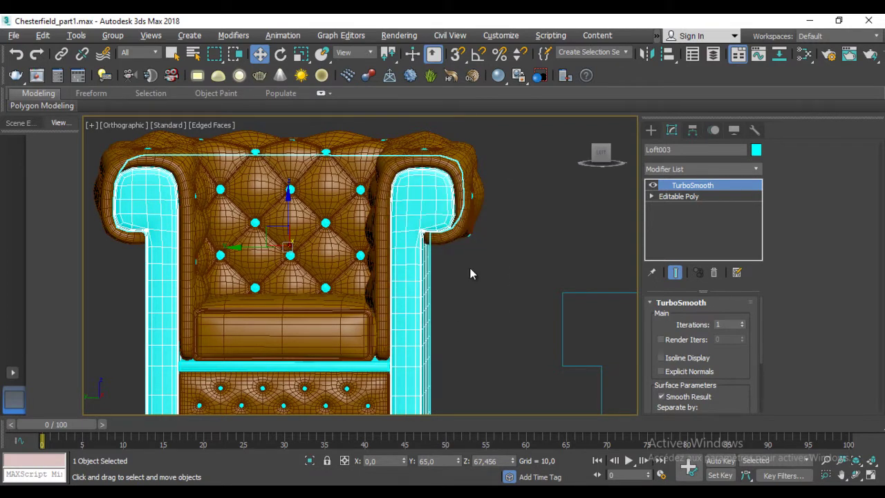
{"action": "key", "text": "alt+q"}
- Convert the copy to Editable Poly with Ignore Backfacing and By Angle 5,0 polygon selection
{"action": "right_click", "coordinate": [438, 189]}
{"action": "mouse_move", "coordinate": [461, 320]}
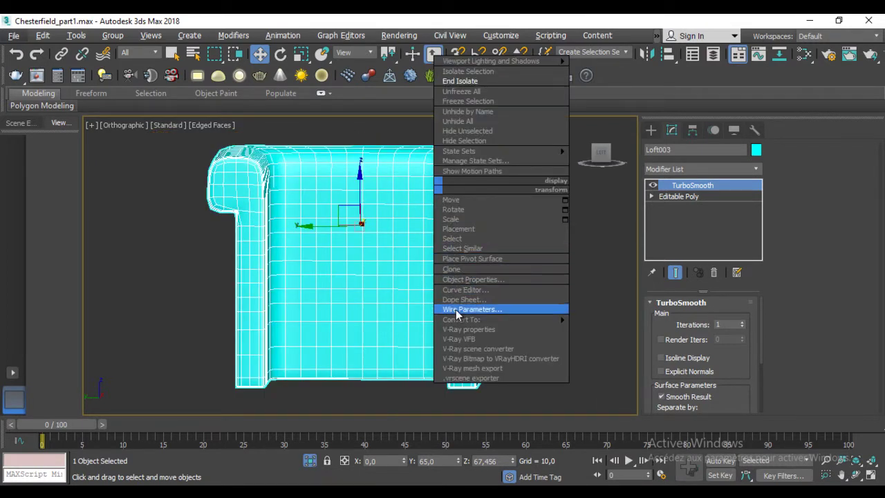
{"action": "left_click", "coordinate": [635, 330]}
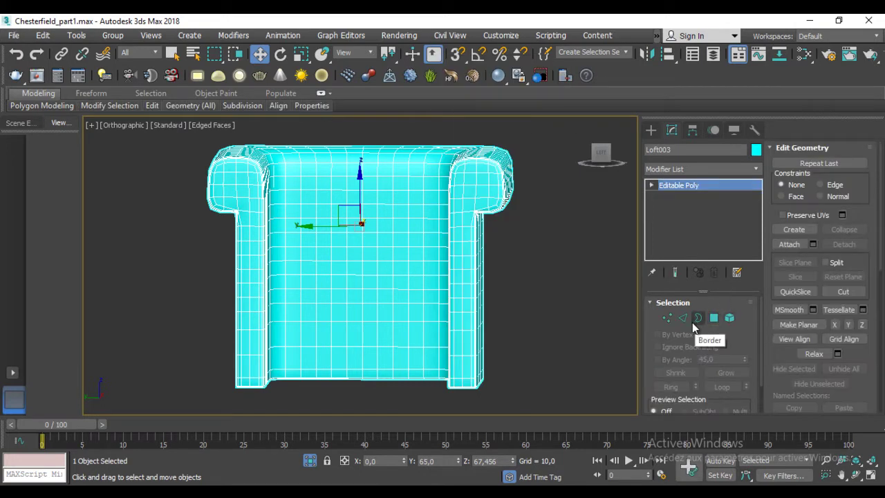
{"action": "left_click", "coordinate": [714, 319]}
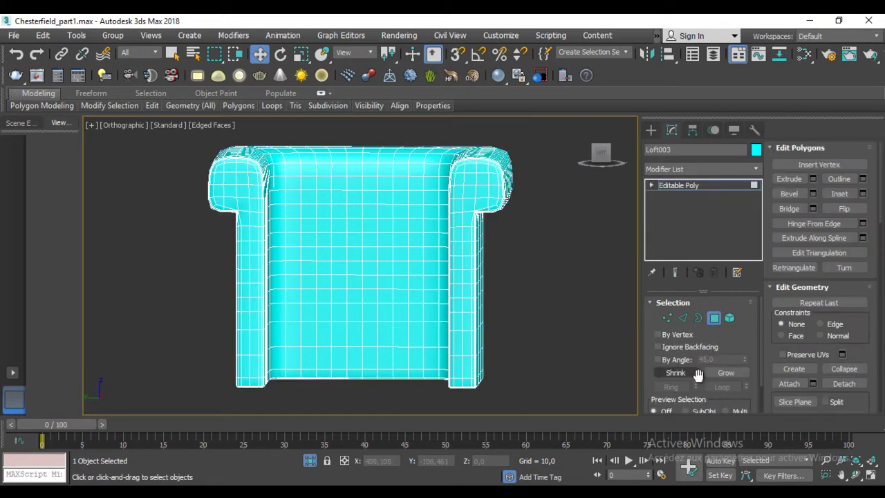
{"action": "left_click", "coordinate": [688, 367]}
{"action": "left_click", "coordinate": [690, 348]}
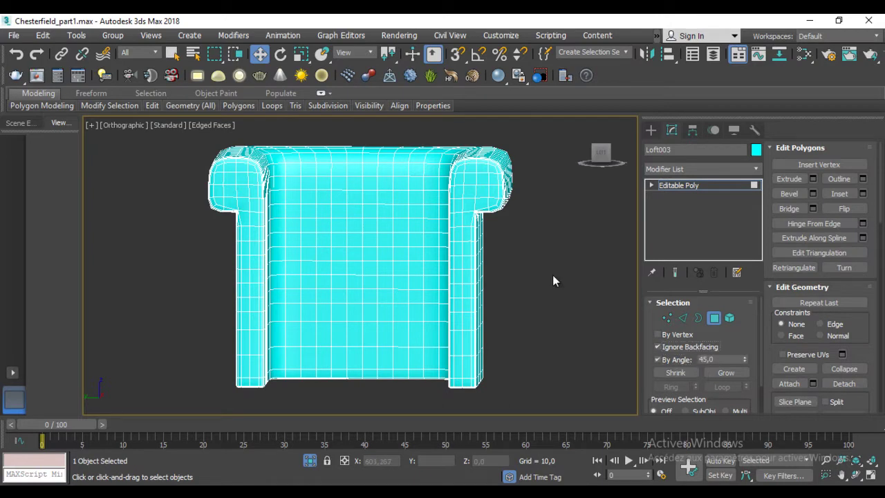
{"action": "left_click", "coordinate": [473, 186]}
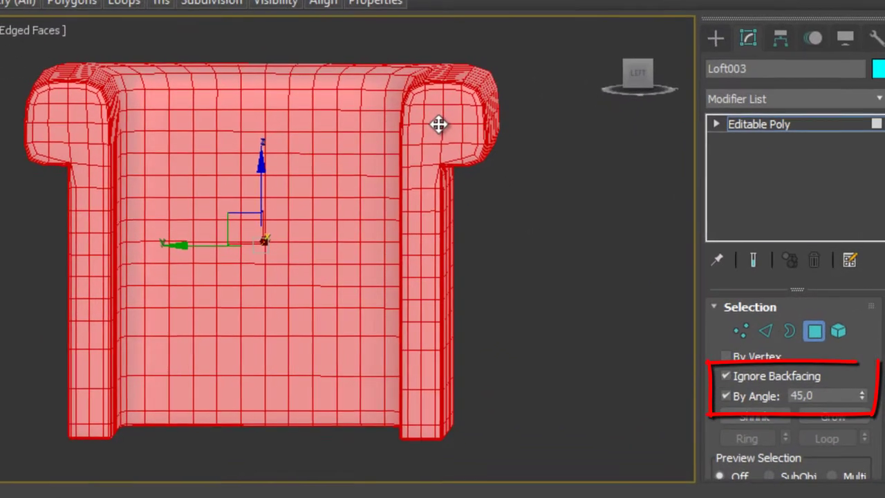
{"action": "left_click", "coordinate": [822, 396]}
{"action": "type", "text": "5"}
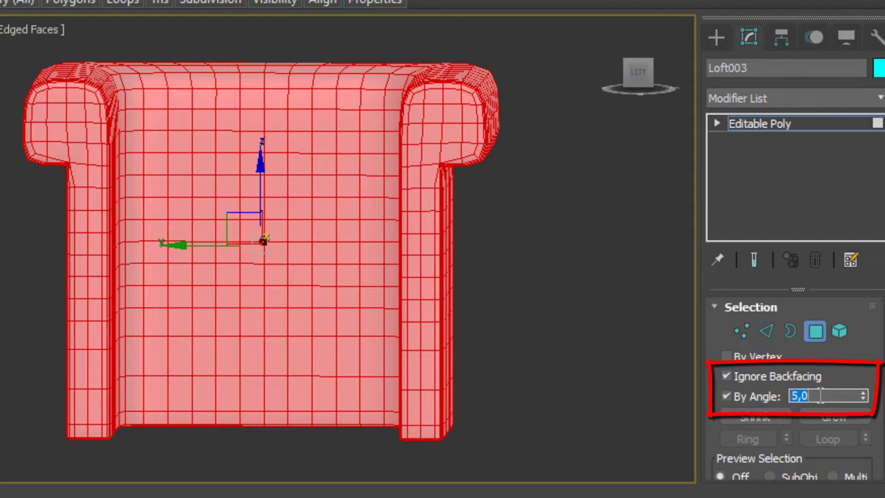
- Select both armrest side faces, invert the selection and delete all other polygons
{"action": "left_click", "coordinate": [443, 145]}
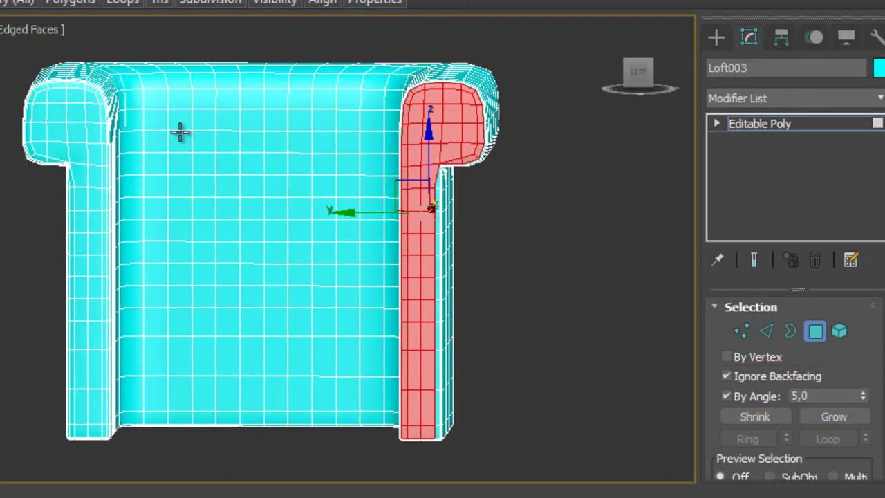
{"action": "left_click", "coordinate": [92, 146], "text": "ctrl"}
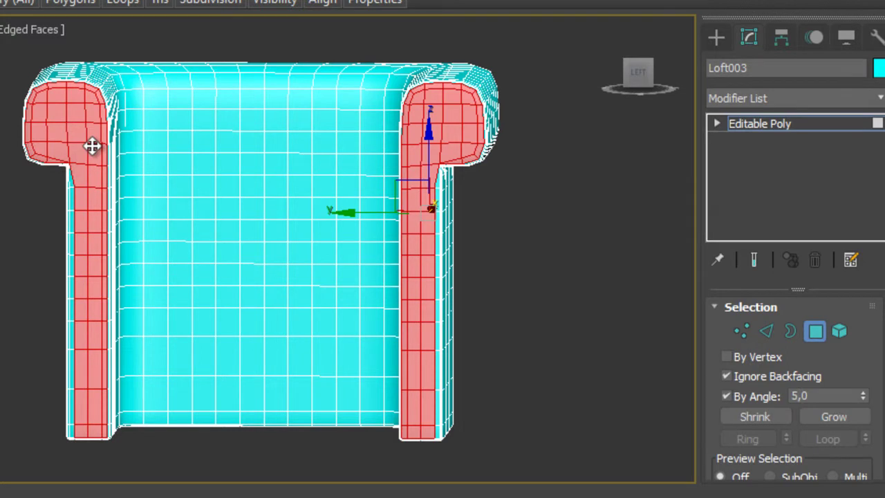
{"action": "key", "text": "ctrl+i"}
{"action": "key", "text": "Delete"}
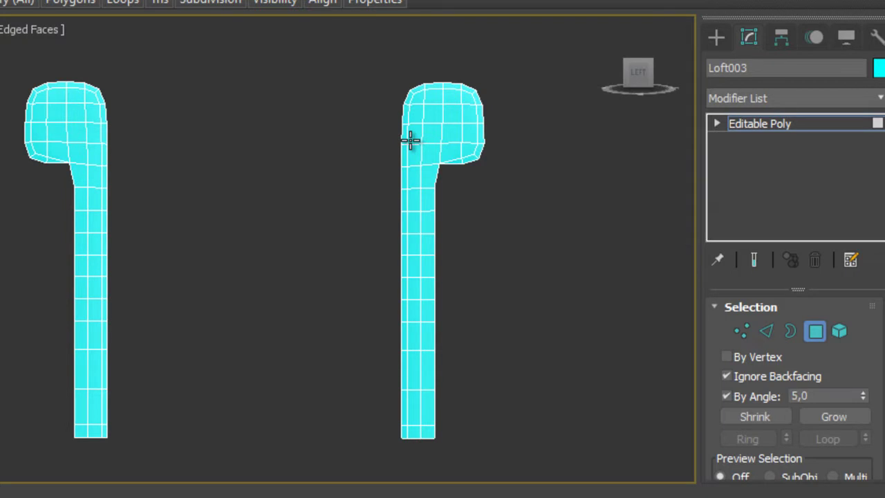
- Select edges at the armrest column bases and reframe the view on both armrests
{"action": "left_click", "coordinate": [777, 332]}
{"action": "scroll", "coordinate": [474, 431], "scroll_direction": "up", "scroll_amount": 3}
{"action": "left_click", "coordinate": [400, 404]}
{"action": "mouse_move", "coordinate": [399, 406]}
{"action": "middle_mouse_down"}
{"action": "mouse_move", "coordinate": [446, 311]}
{"action": "mouse_move", "coordinate": [307, 311]}
{"action": "middle_mouse_up"}
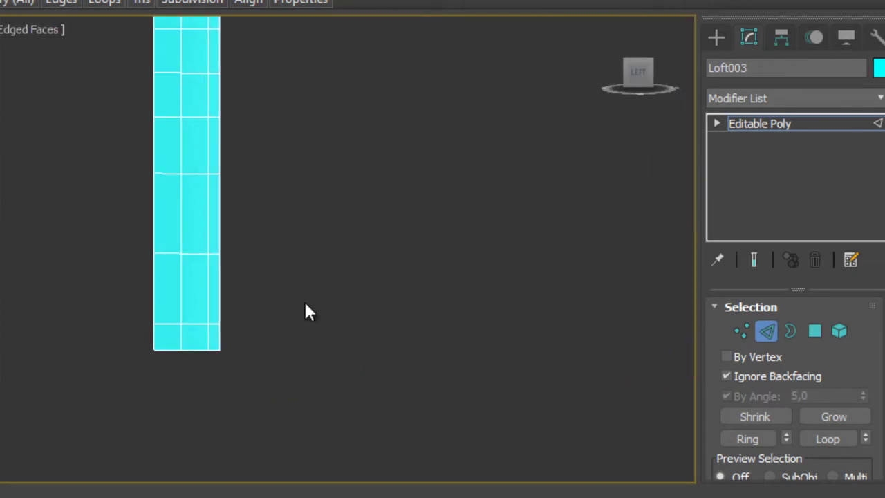
{"action": "left_click", "coordinate": [194, 349]}
{"action": "scroll", "coordinate": [307, 367], "scroll_direction": "down", "scroll_amount": 3}
{"action": "scroll", "coordinate": [307, 367], "scroll_direction": "down", "scroll_amount": 2}
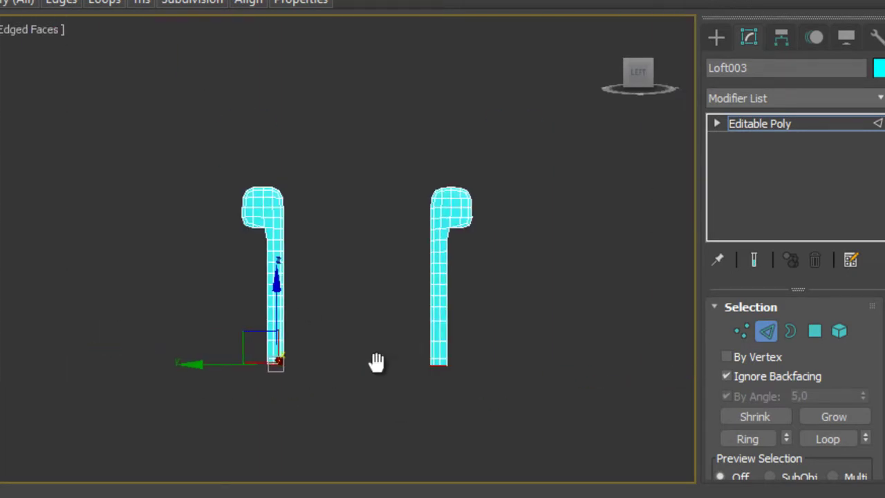
{"action": "middle_click_drag", "start_coordinate": [376, 362], "coordinate": [349, 339]}
{"action": "left_click_drag", "start_coordinate": [248, 275], "coordinate": [249, 484], "text": "shift"}
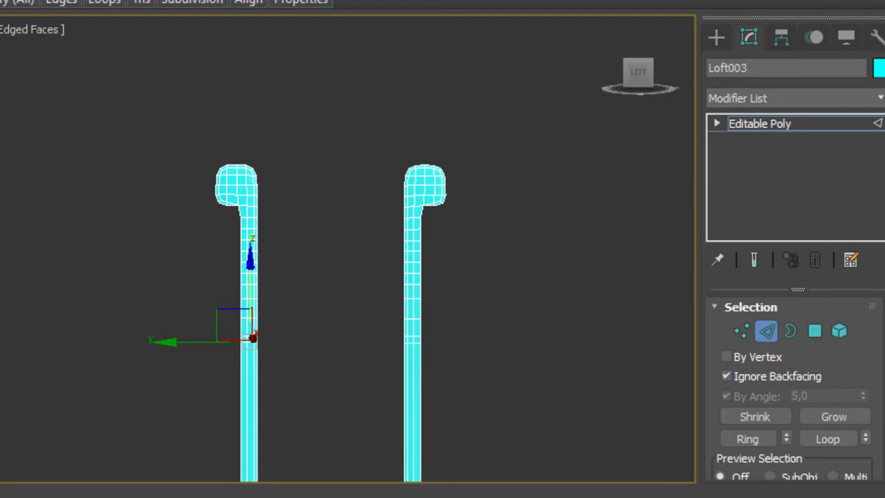
{"action": "middle_click_drag", "start_coordinate": [503, 374], "coordinate": [488, 296]}
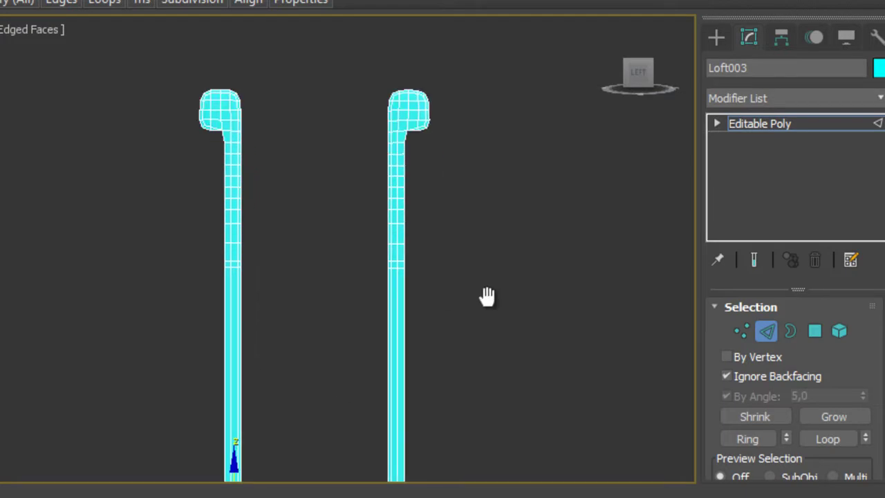
- Select all armrest polygons and inset them by 3,744
{"action": "left_click", "coordinate": [816, 331]}
{"action": "key", "text": "ctrl+a"}
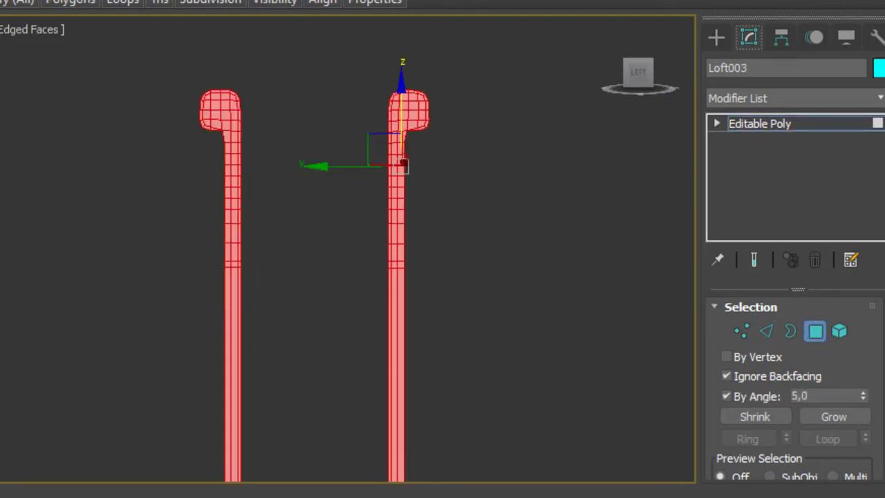
{"action": "scroll", "coordinate": [584, 207], "scroll_direction": "up", "scroll_amount": 3}
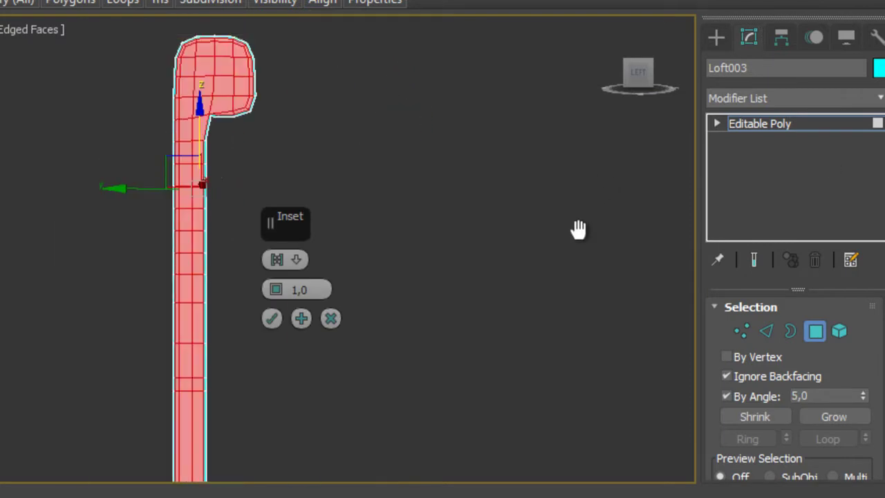
{"action": "middle_click_drag", "start_coordinate": [577, 229], "coordinate": [372, 359]}
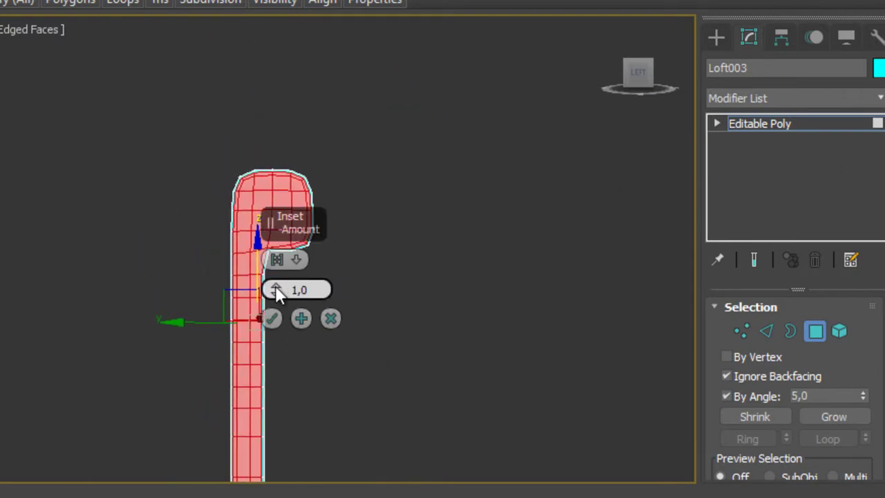
{"action": "left_click_drag", "start_coordinate": [274, 289], "coordinate": [274, 280]}
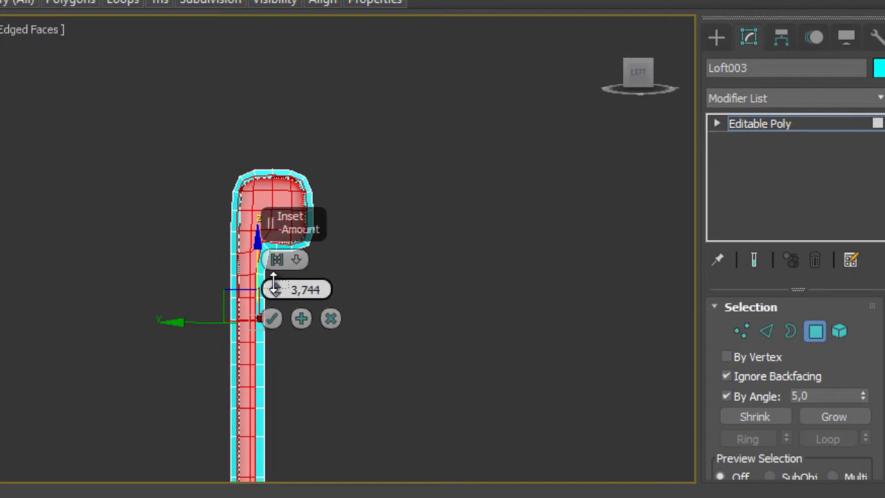
{"action": "middle_click_drag", "start_coordinate": [442, 345], "coordinate": [552, 245]}
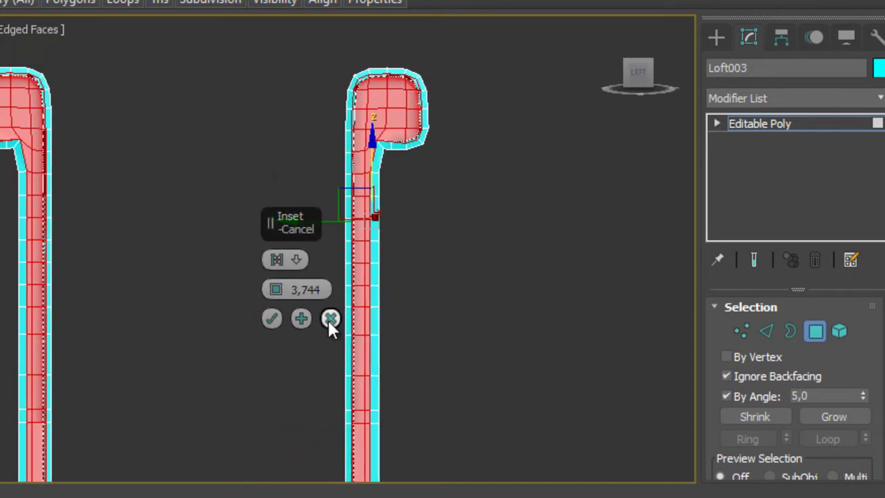
{"action": "left_click", "coordinate": [272, 318]}
{"action": "scroll", "coordinate": [420, 342], "scroll_direction": "down", "scroll_amount": 2}
{"action": "middle_click_drag", "start_coordinate": [420, 341], "coordinate": [420, 108]}
{"action": "scroll", "coordinate": [379, 184], "scroll_direction": "up", "scroll_amount": 2}
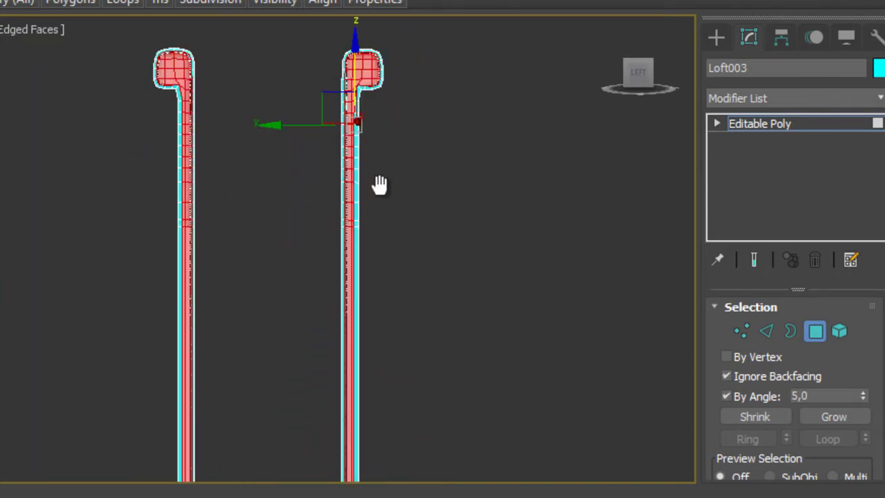
- Turn off By Angle selection, clear the polygon selection and switch Loft003 to Edge level
{"action": "left_click", "coordinate": [380, 184]}
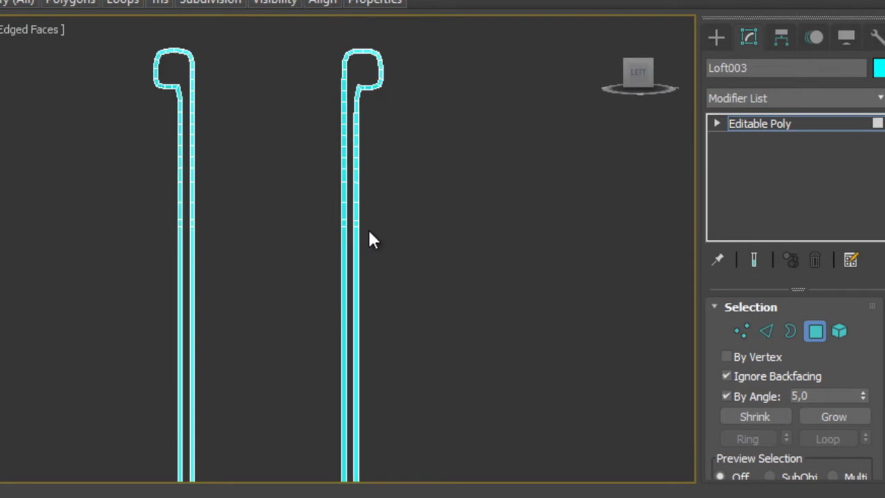
{"action": "middle_click_drag", "start_coordinate": [369, 237], "coordinate": [374, 121]}
{"action": "key", "text": "ctrl+a"}
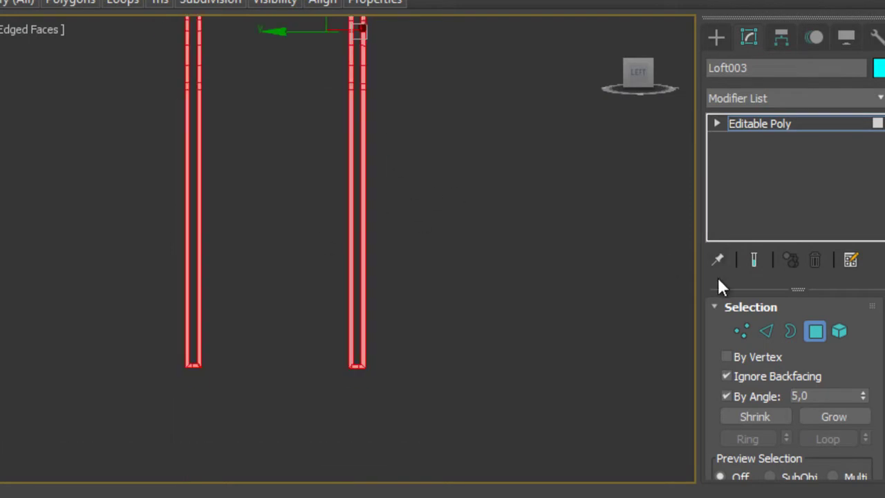
{"action": "left_click", "coordinate": [750, 401]}
{"action": "mouse_move", "coordinate": [472, 230]}
{"action": "middle_mouse_down"}
{"action": "mouse_move", "coordinate": [394, 345]}
{"action": "mouse_move", "coordinate": [488, 421]}
{"action": "mouse_move", "coordinate": [421, 235]}
{"action": "middle_mouse_up"}
{"action": "left_click", "coordinate": [397, 350]}
{"action": "scroll", "coordinate": [387, 339], "scroll_direction": "up", "scroll_amount": 4}
{"action": "scroll", "coordinate": [421, 235], "scroll_direction": "down", "scroll_amount": 2}
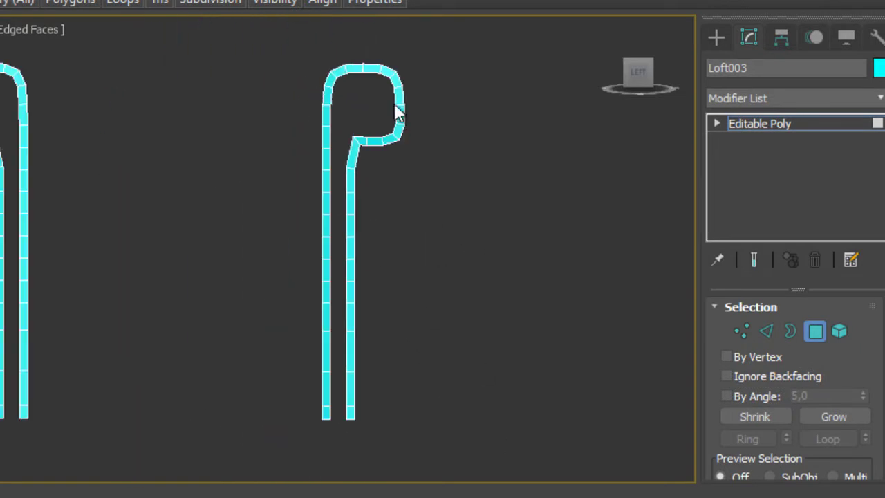
{"action": "left_click", "coordinate": [766, 332]}
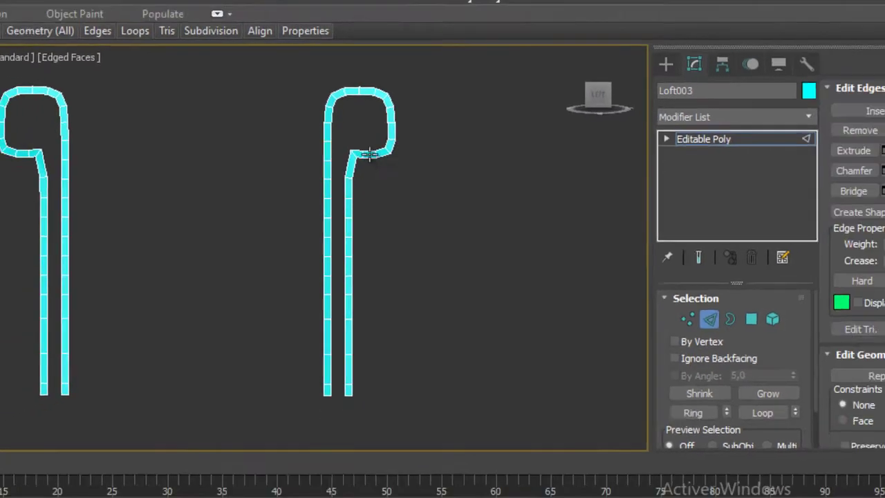
- Create a smooth spline Shape001 from the arm-profile edges and hide the loft mesh
{"action": "left_click", "coordinate": [364, 164]}
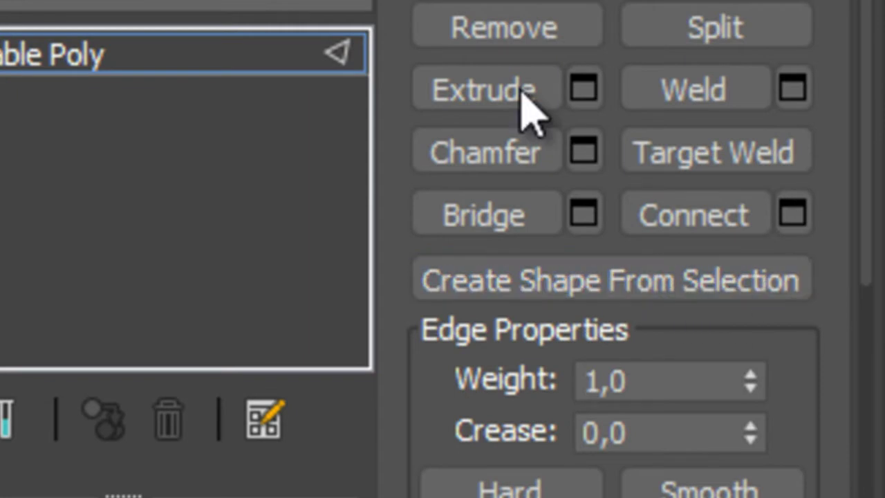
{"action": "left_click", "coordinate": [567, 280]}
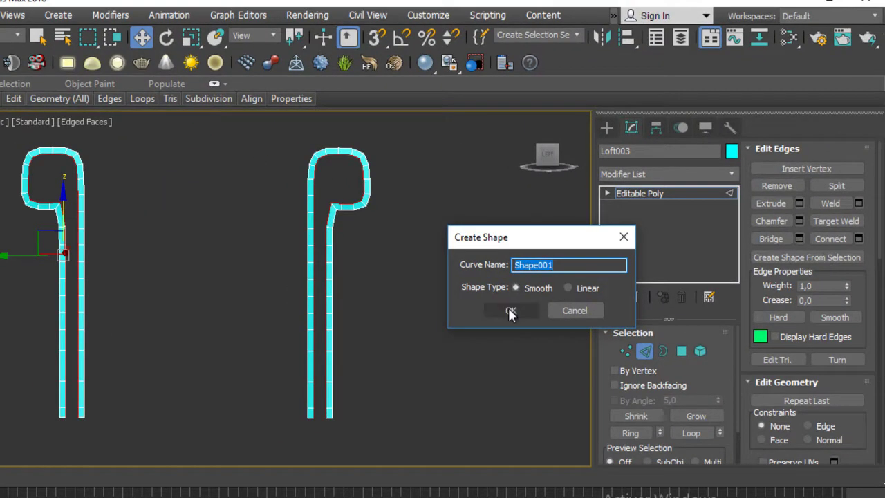
{"action": "left_click", "coordinate": [509, 309]}
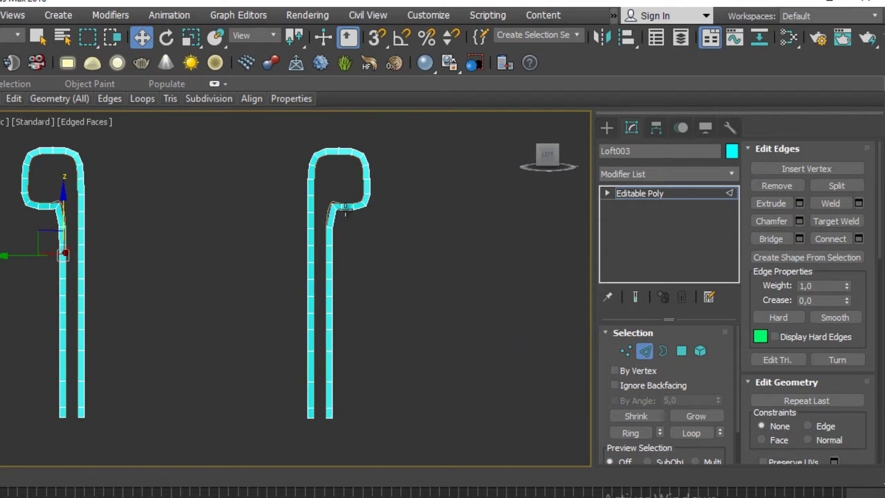
{"action": "key", "text": "Delete"}
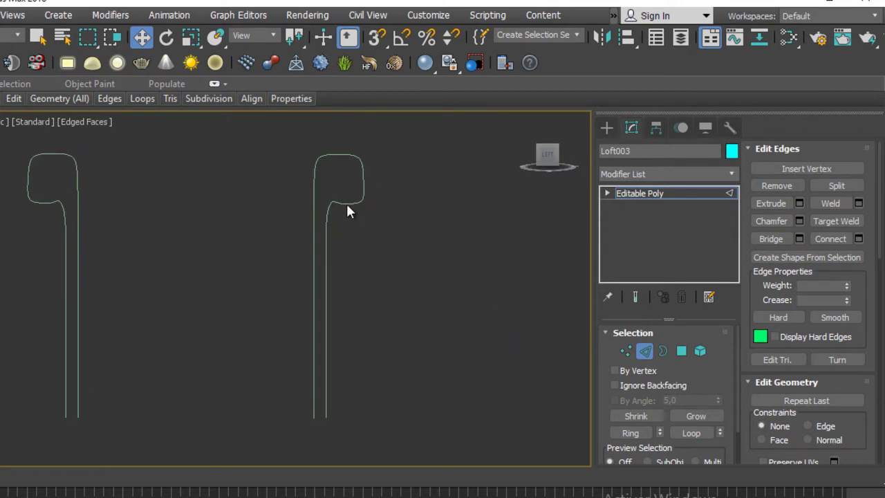
{"action": "left_click", "coordinate": [643, 351]}
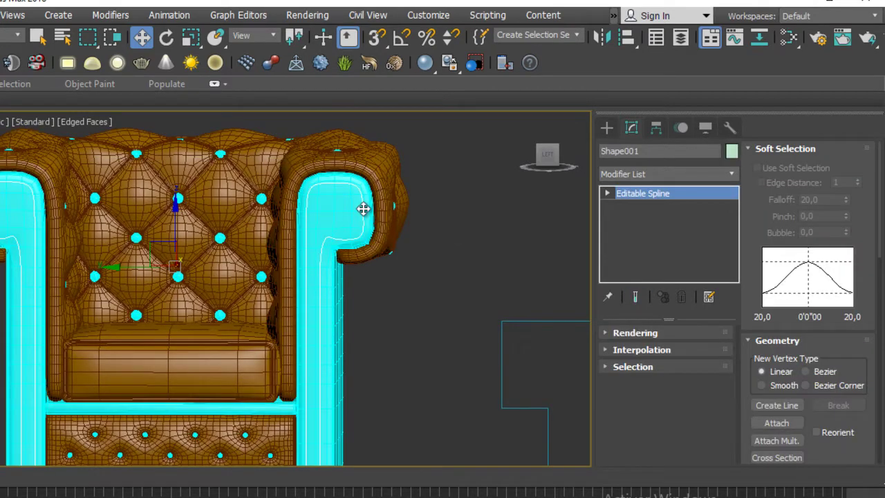
{"action": "scroll", "coordinate": [344, 297], "scroll_direction": "down", "scroll_amount": 5}
{"action": "scroll", "coordinate": [353, 277], "scroll_direction": "up", "scroll_amount": 2}
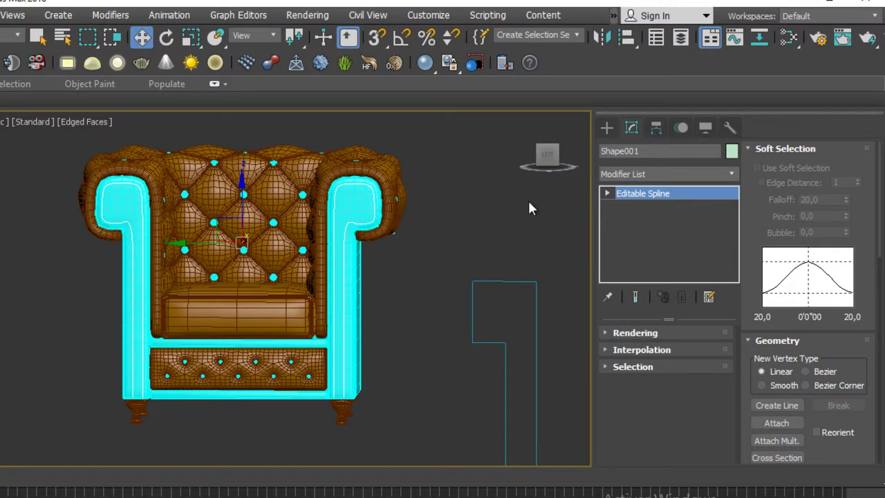
- Select the right-arm spline at Spline level and detach it as Shape002
{"action": "left_click", "coordinate": [605, 194]}
{"action": "left_click", "coordinate": [636, 232]}
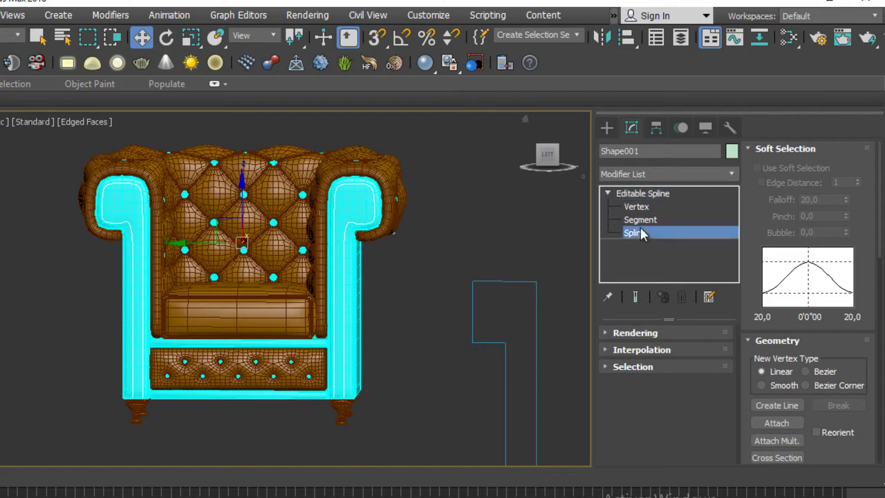
{"action": "left_click", "coordinate": [370, 188]}
{"action": "middle_click_drag", "start_coordinate": [543, 316], "coordinate": [466, 288]}
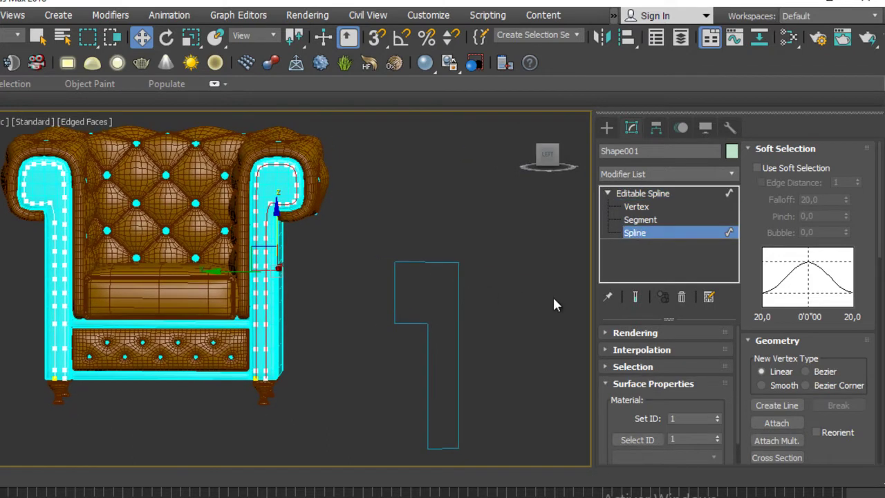
{"action": "scroll", "coordinate": [848, 430], "scroll_direction": "down", "scroll_amount": 1}
{"action": "scroll", "coordinate": [848, 430], "scroll_direction": "down", "scroll_amount": 5}
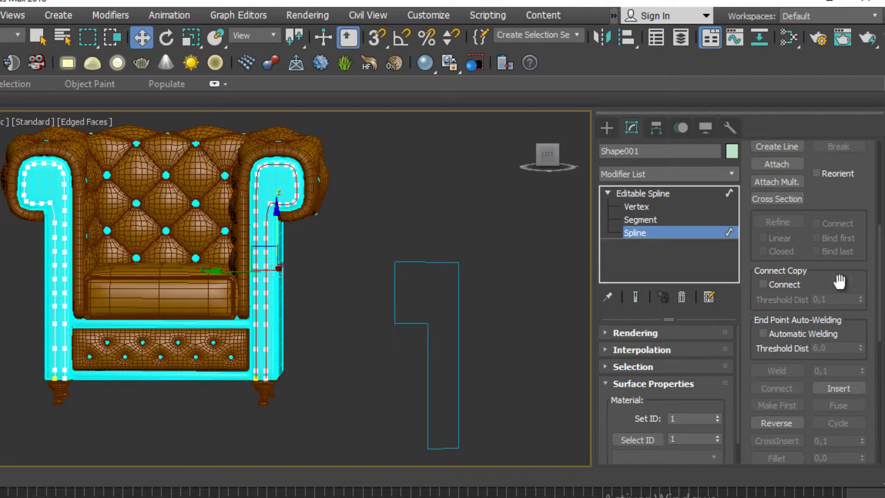
{"action": "scroll", "coordinate": [853, 388], "scroll_direction": "down", "scroll_amount": 2}
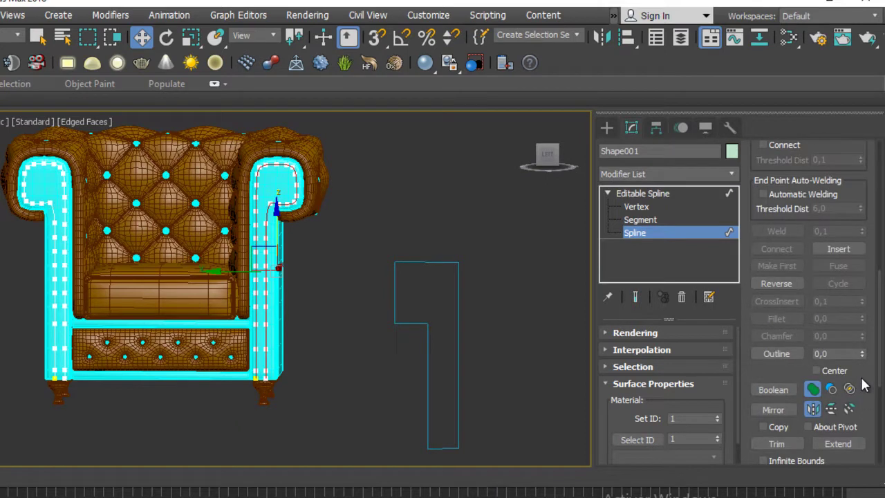
{"action": "scroll", "coordinate": [865, 385], "scroll_direction": "down", "scroll_amount": 8}
{"action": "left_click", "coordinate": [785, 375]}
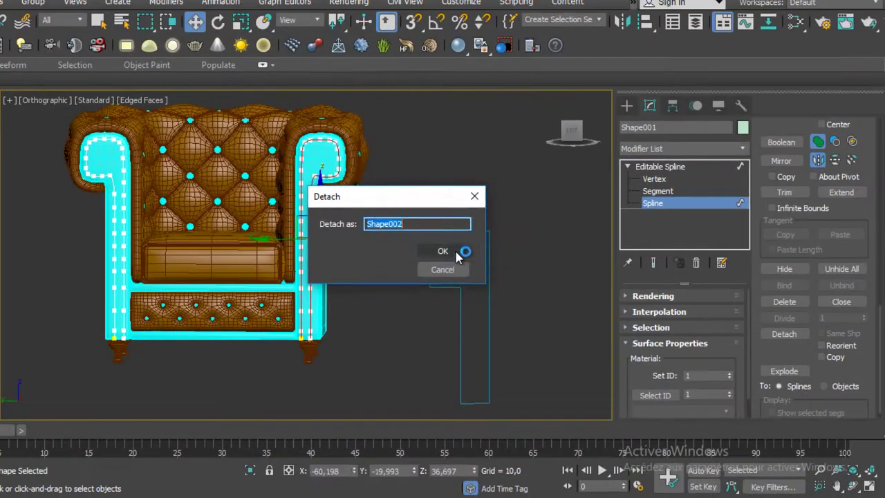
{"action": "left_click", "coordinate": [455, 249]}
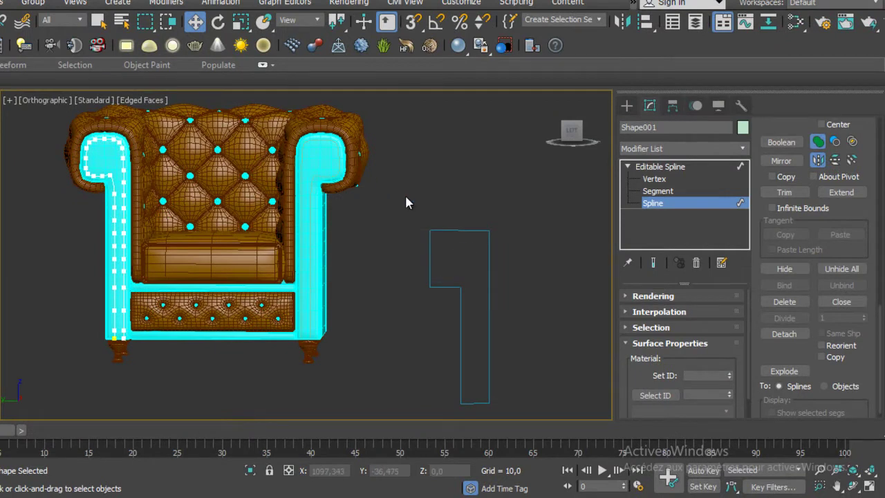
- Exit spline sub-object editing and move the view to the chair's front cushion
{"action": "left_click", "coordinate": [658, 166]}
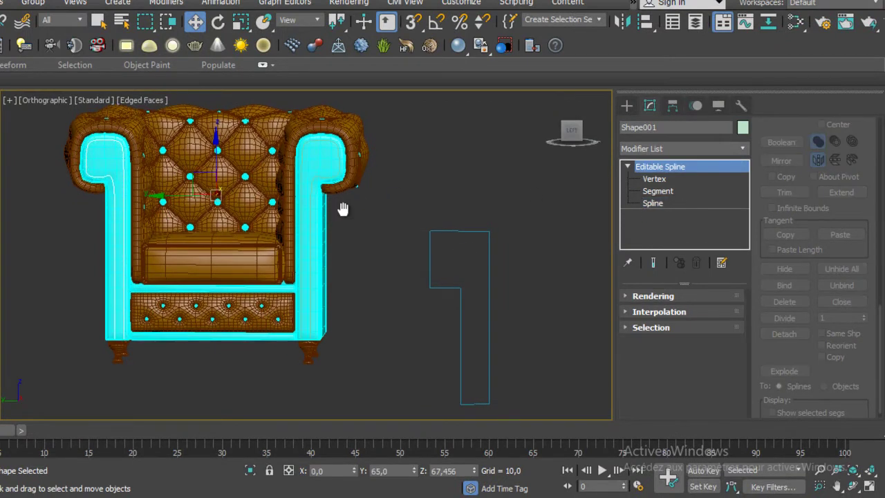
{"action": "middle_click_drag", "start_coordinate": [344, 205], "coordinate": [502, 241]}
{"action": "scroll", "coordinate": [401, 306], "scroll_direction": "up", "scroll_amount": 2}
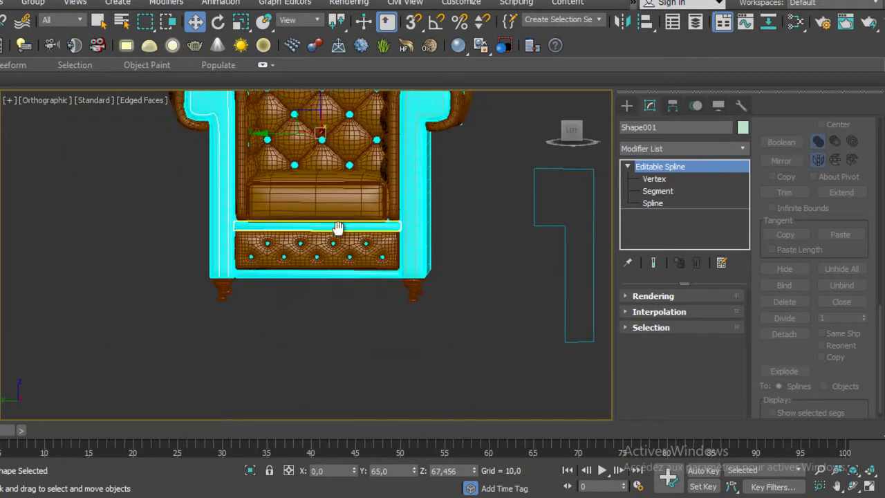
{"action": "scroll", "coordinate": [339, 231], "scroll_direction": "up", "scroll_amount": 3}
{"action": "scroll", "coordinate": [324, 257], "scroll_direction": "up", "scroll_amount": 2}
{"action": "scroll", "coordinate": [325, 346], "scroll_direction": "up", "scroll_amount": 4}
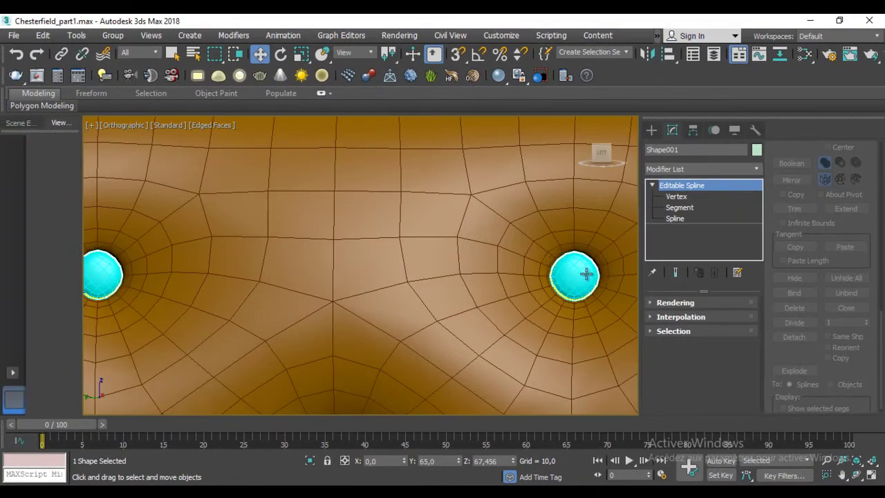
- Select the button-studded cushion Object002 and inspect its studs up close
{"action": "left_click", "coordinate": [581, 276]}
{"action": "scroll", "coordinate": [606, 284], "scroll_direction": "down", "scroll_amount": 3}
{"action": "scroll", "coordinate": [607, 285], "scroll_direction": "up", "scroll_amount": 3}
{"action": "scroll", "coordinate": [606, 283], "scroll_direction": "down", "scroll_amount": 5}
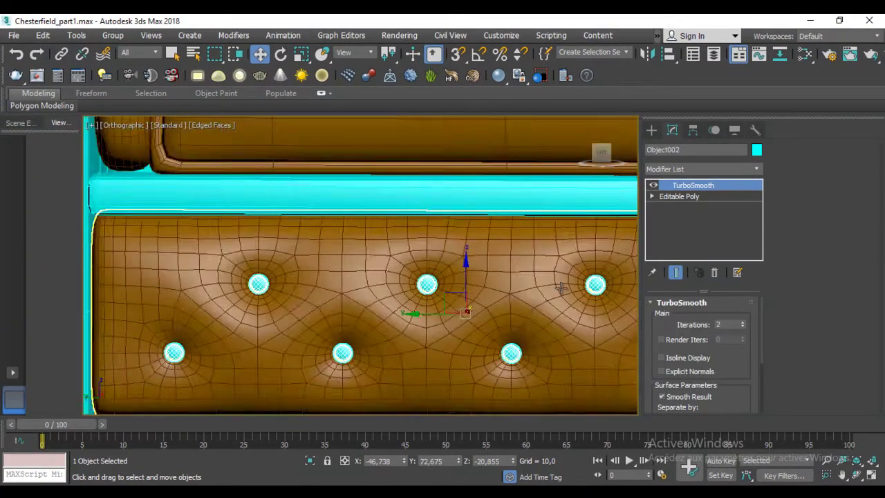
{"action": "scroll", "coordinate": [339, 282], "scroll_direction": "down", "scroll_amount": 3}
{"action": "scroll", "coordinate": [339, 282], "scroll_direction": "up", "scroll_amount": 2}
{"action": "middle_click_drag", "start_coordinate": [339, 282], "coordinate": [368, 271]}
{"action": "scroll", "coordinate": [368, 271], "scroll_direction": "down", "scroll_amount": 4}
{"action": "scroll", "coordinate": [369, 273], "scroll_direction": "up", "scroll_amount": 1}
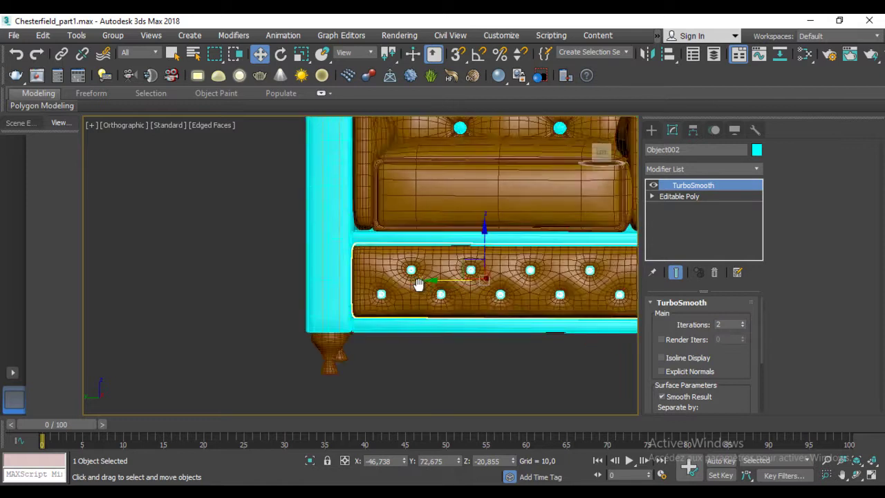
{"action": "scroll", "coordinate": [369, 275], "scroll_direction": "up", "scroll_amount": 3}
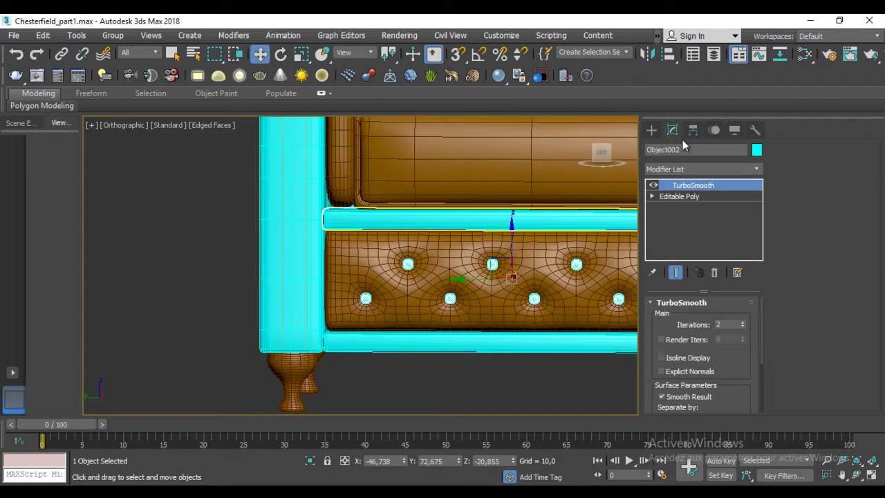
{"action": "left_click", "coordinate": [651, 130]}
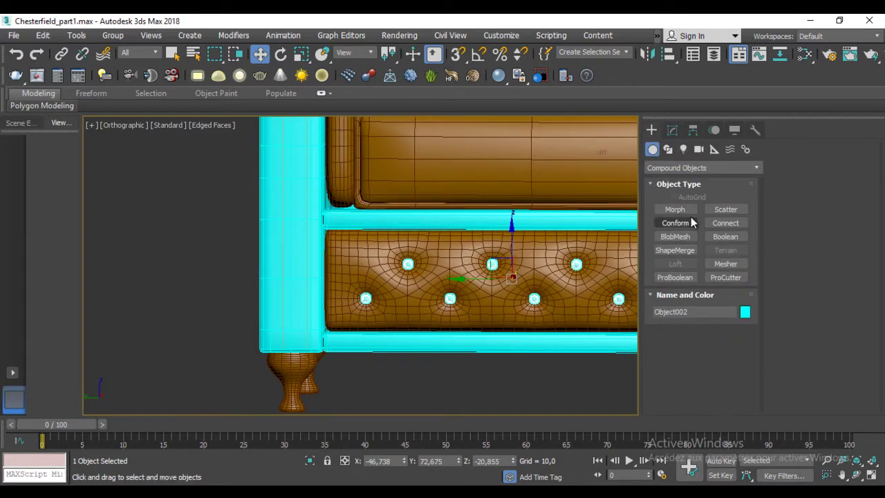
- Create a Standard Primitives sphere left of the chair with radius 1
{"action": "left_click", "coordinate": [658, 170]}
{"action": "left_click", "coordinate": [661, 171]}
{"action": "left_click", "coordinate": [664, 171]}
{"action": "left_click", "coordinate": [674, 181]}
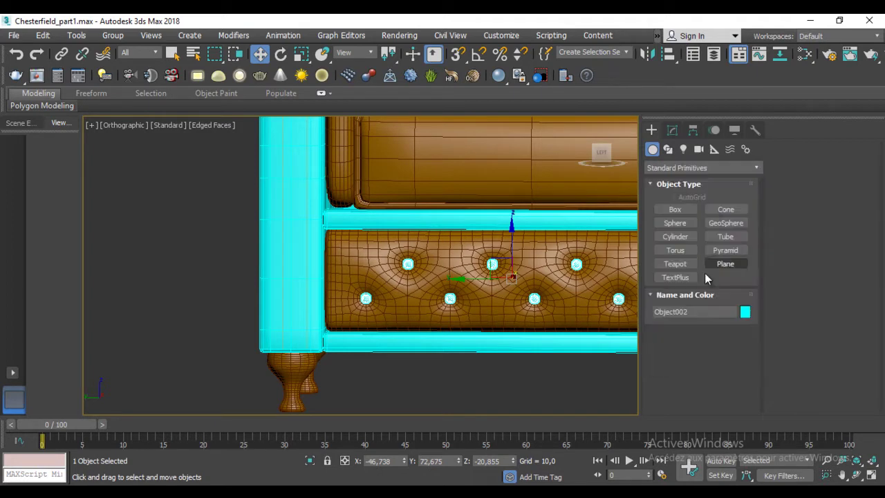
{"action": "left_click", "coordinate": [672, 225]}
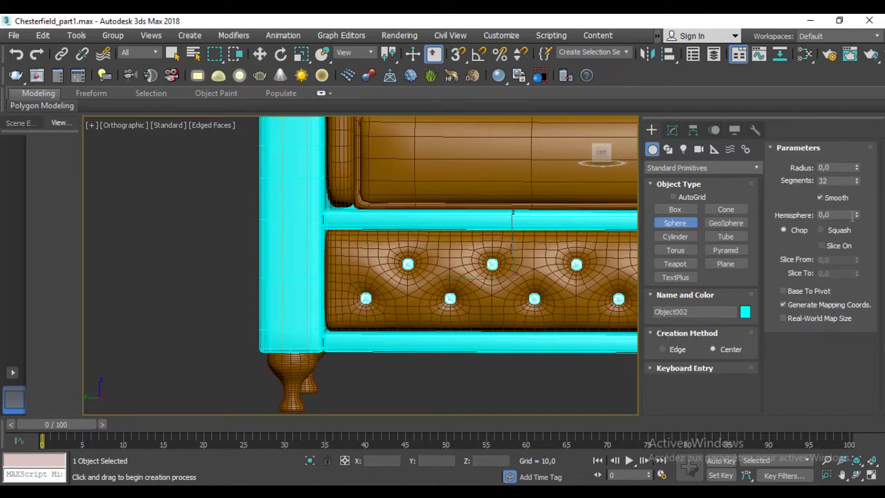
{"action": "left_click_drag", "start_coordinate": [200, 265], "coordinate": [205, 268]}
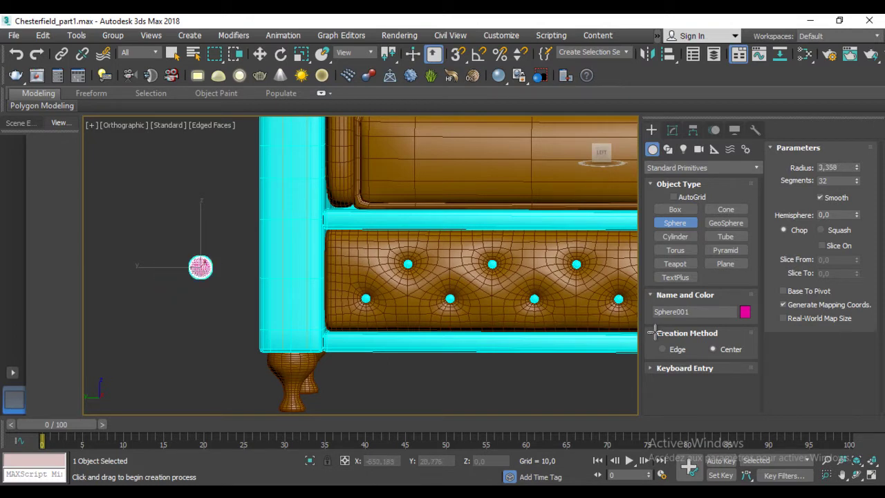
{"action": "double_click", "coordinate": [843, 167]}
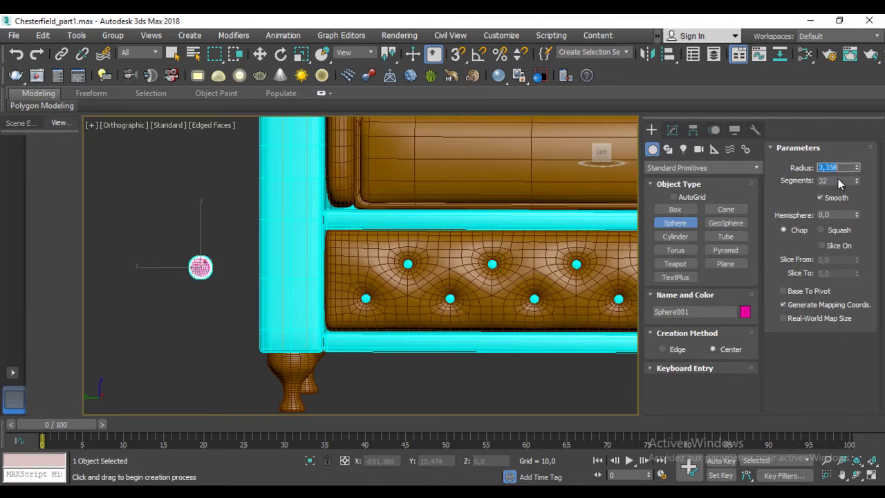
{"action": "type", "text": "1"}
{"action": "key", "text": "Return"}
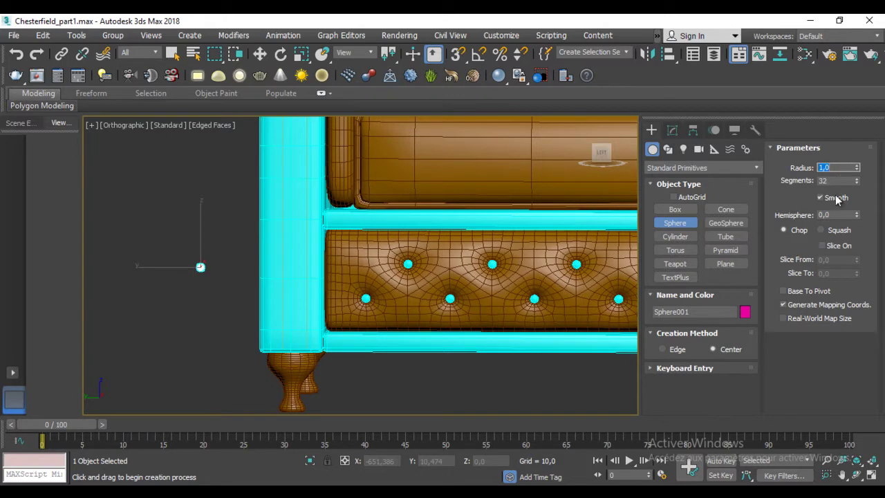
- Switch to the Left view, set Hemisphere to 0,5 and isolate the half-sphere
{"action": "scroll", "coordinate": [251, 272], "scroll_direction": "up", "scroll_amount": 2}
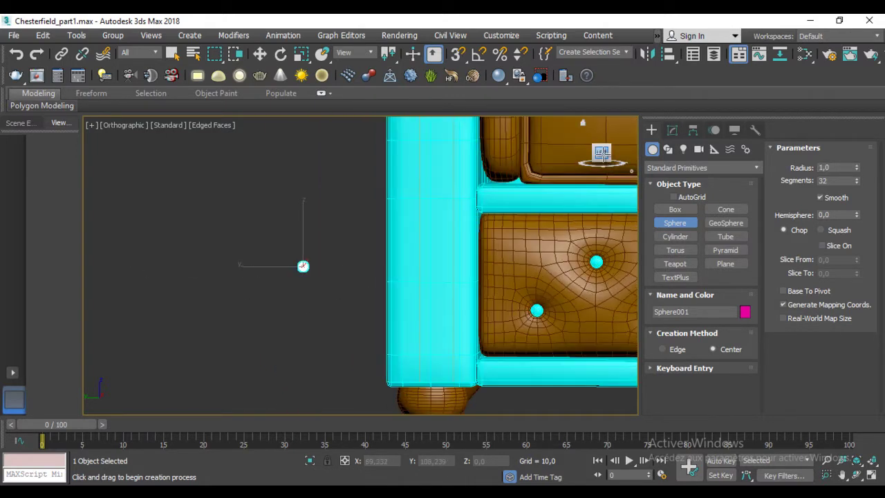
{"action": "key", "text": "l"}
{"action": "scroll", "coordinate": [421, 282], "scroll_direction": "up", "scroll_amount": 2}
{"action": "scroll", "coordinate": [423, 282], "scroll_direction": "down", "scroll_amount": 1}
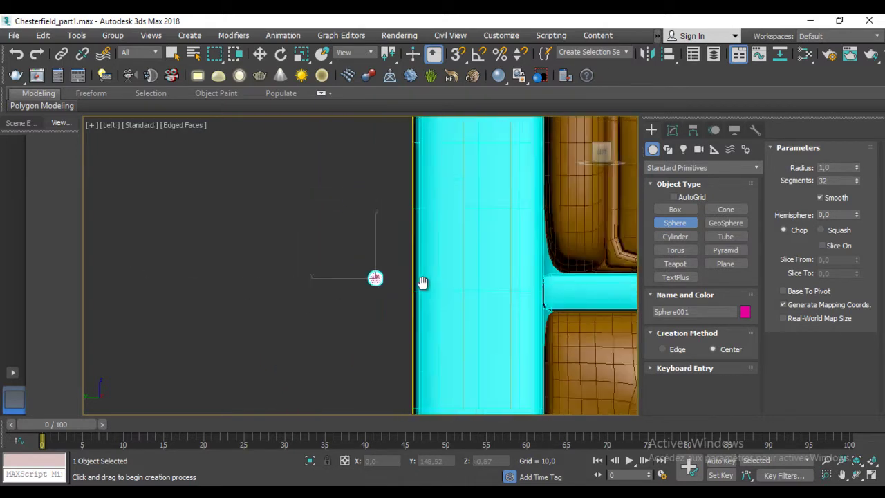
{"action": "middle_click_drag", "start_coordinate": [423, 282], "coordinate": [340, 187]}
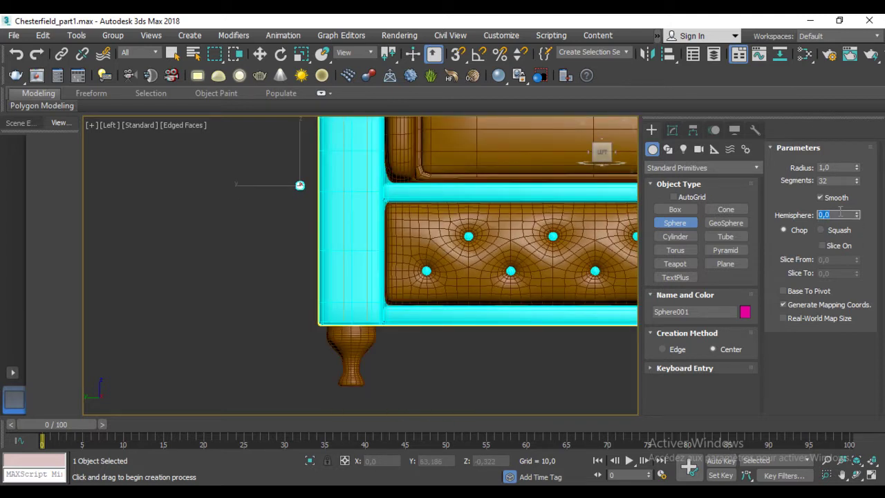
{"action": "type", "text": "50"}
{"action": "key", "text": "Return"}
{"action": "key", "text": "alt+q"}
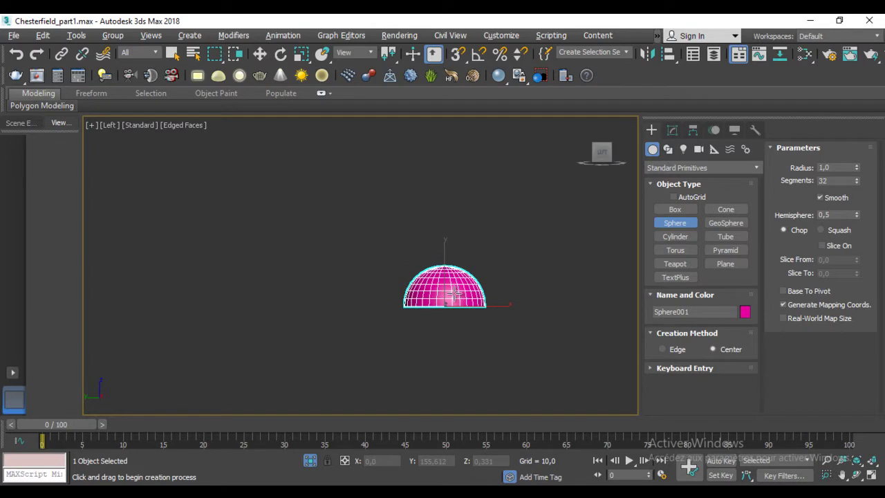
- Rotate the half-sphere 90° with Angle Snap so it faces sideways
{"action": "key", "text": "a"}
{"action": "key", "text": "e"}
{"action": "left_click_drag", "start_coordinate": [445, 274], "coordinate": [446, 332]}
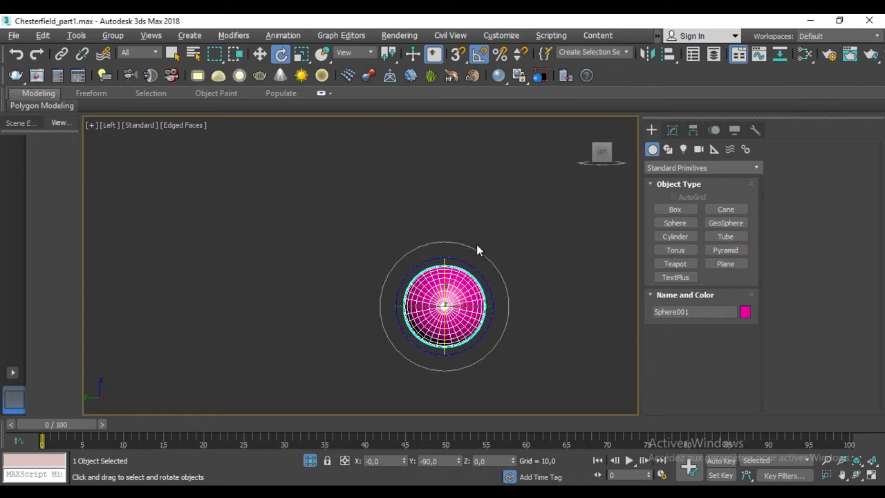
{"action": "mouse_move", "coordinate": [459, 336]}
{"action": "middle_mouse_down", "text": "alt"}
{"action": "mouse_move", "coordinate": [555, 364]}
{"action": "mouse_move", "coordinate": [523, 360]}
{"action": "middle_mouse_up", "text": "alt"}
{"action": "scroll", "coordinate": [523, 359], "scroll_direction": "up", "scroll_amount": 3}
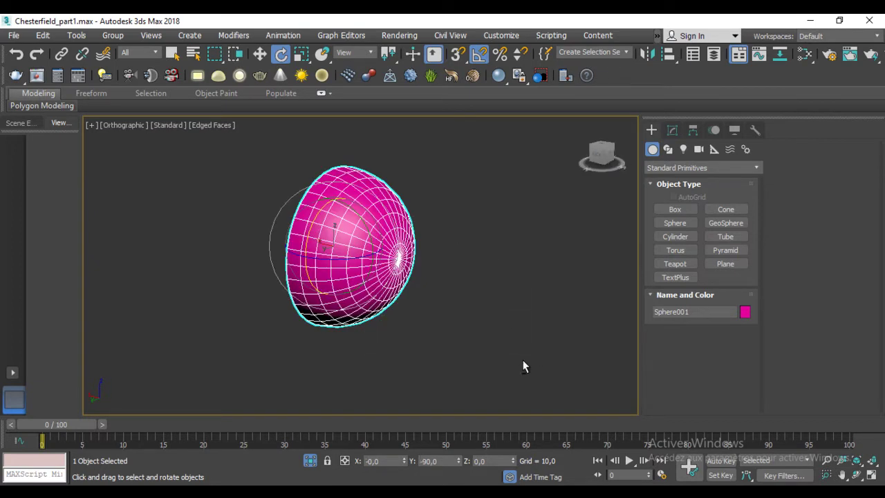
- Lower the sphere's segment count to 16 in the Modify panel
{"action": "left_click", "coordinate": [672, 130]}
{"action": "left_click", "coordinate": [737, 338]}
{"action": "left_click", "coordinate": [739, 338]}
{"action": "left_click", "coordinate": [738, 338]}
{"action": "left_click", "coordinate": [738, 338]}
{"action": "left_click", "coordinate": [738, 338]}
{"action": "left_click", "coordinate": [738, 338]}
{"action": "left_click", "coordinate": [738, 338]}
{"action": "left_click", "coordinate": [738, 338]}
{"action": "left_click", "coordinate": [738, 338]}
{"action": "left_click", "coordinate": [738, 338]}
{"action": "left_click", "coordinate": [737, 338]}
- Return to the Left view and exit isolation to show the sofa beside the stud
{"action": "middle_click_drag", "start_coordinate": [425, 203], "coordinate": [489, 271], "text": "alt"}
{"action": "scroll", "coordinate": [433, 276], "scroll_direction": "down", "scroll_amount": 2}
{"action": "left_click", "coordinate": [595, 156]}
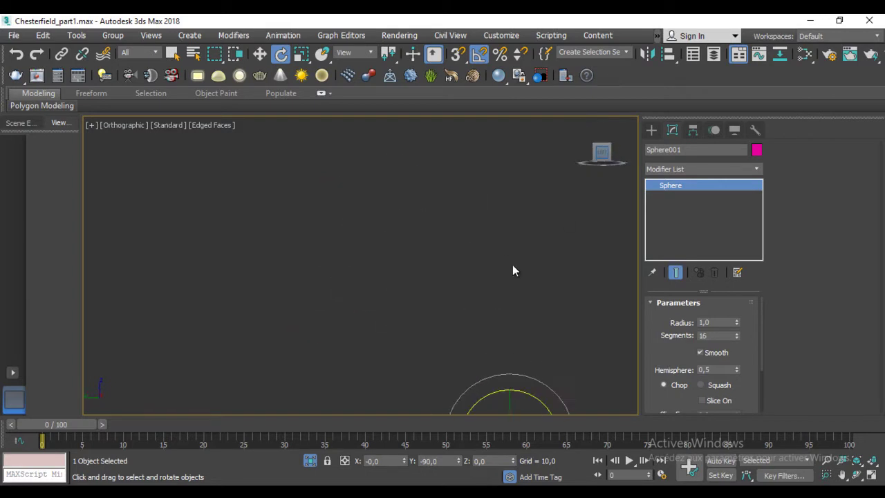
{"action": "left_click", "coordinate": [310, 461]}
{"action": "middle_click_drag", "start_coordinate": [446, 296], "coordinate": [421, 342]}
{"action": "scroll", "coordinate": [387, 311], "scroll_direction": "down", "scroll_amount": 2}
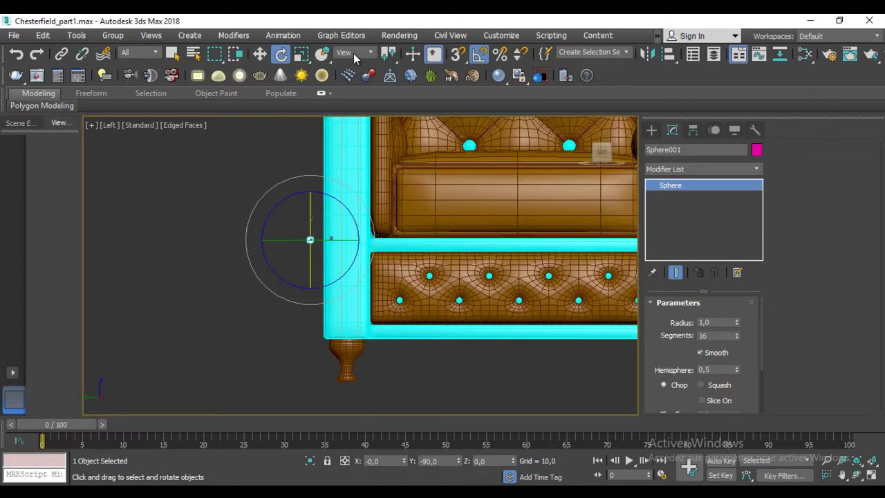
- Select both arm profile splines using the Shapes selection filter, then reset the filter to All
{"action": "left_click", "coordinate": [173, 55]}
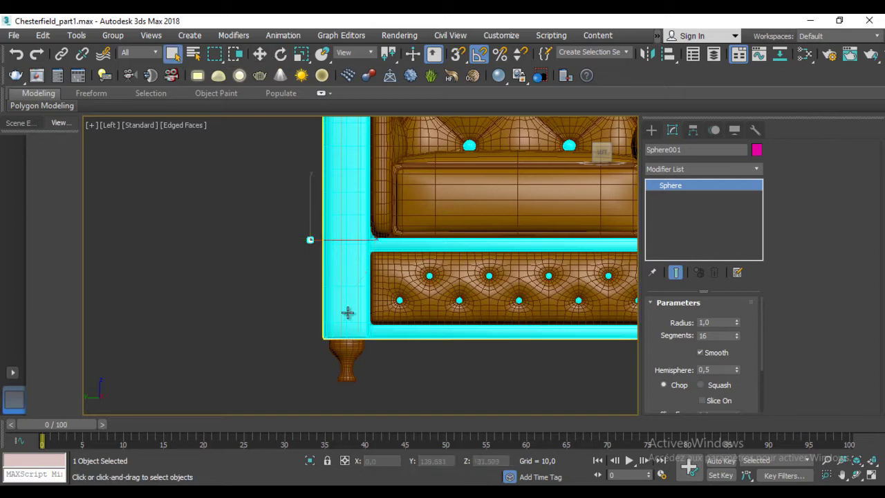
{"action": "left_click", "coordinate": [148, 53]}
{"action": "left_click", "coordinate": [133, 82]}
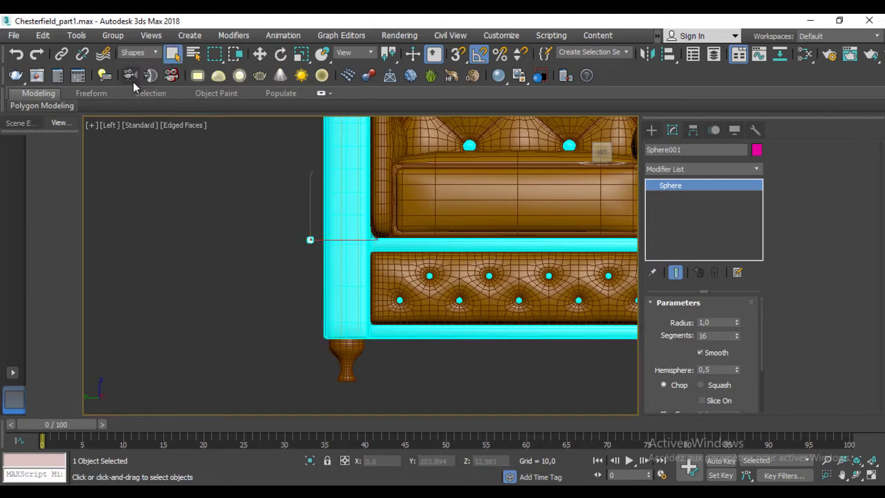
{"action": "left_click_drag", "start_coordinate": [340, 170], "coordinate": [498, 247]}
{"action": "middle_click_drag", "start_coordinate": [498, 247], "coordinate": [404, 205]}
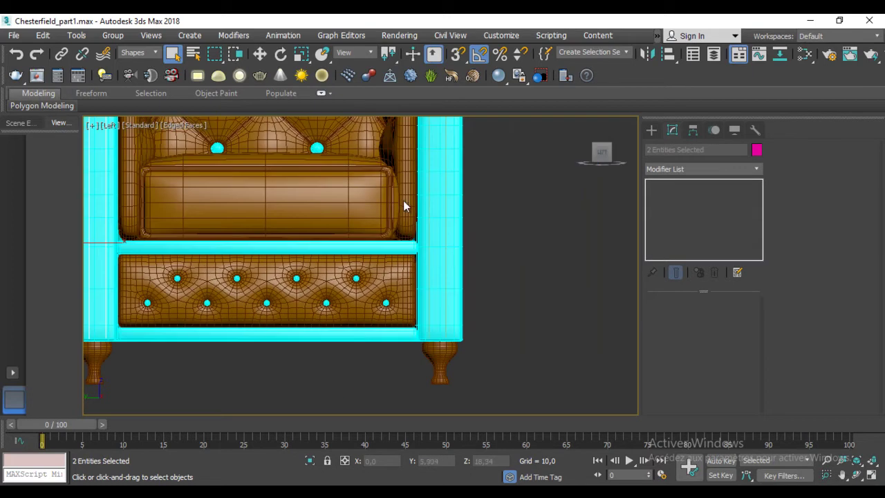
{"action": "left_click", "coordinate": [427, 190], "text": "ctrl"}
{"action": "middle_click_drag", "start_coordinate": [345, 202], "coordinate": [481, 261]}
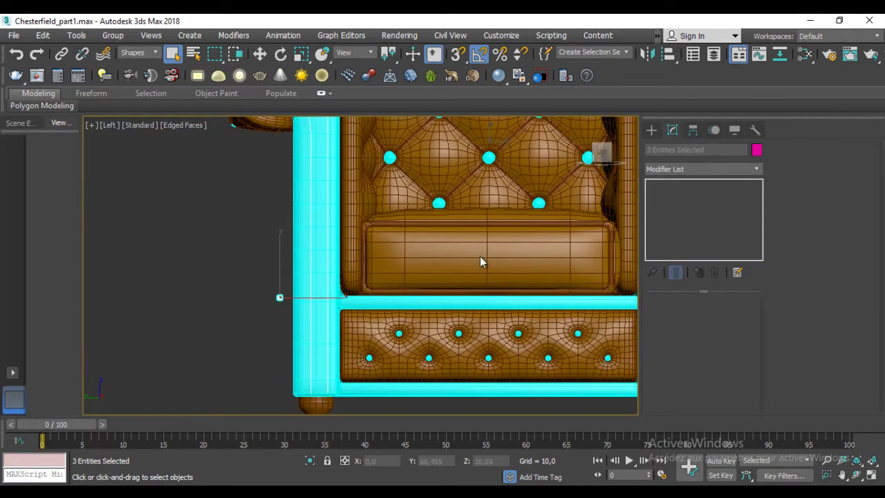
{"action": "left_click", "coordinate": [137, 53]}
{"action": "left_click", "coordinate": [131, 64]}
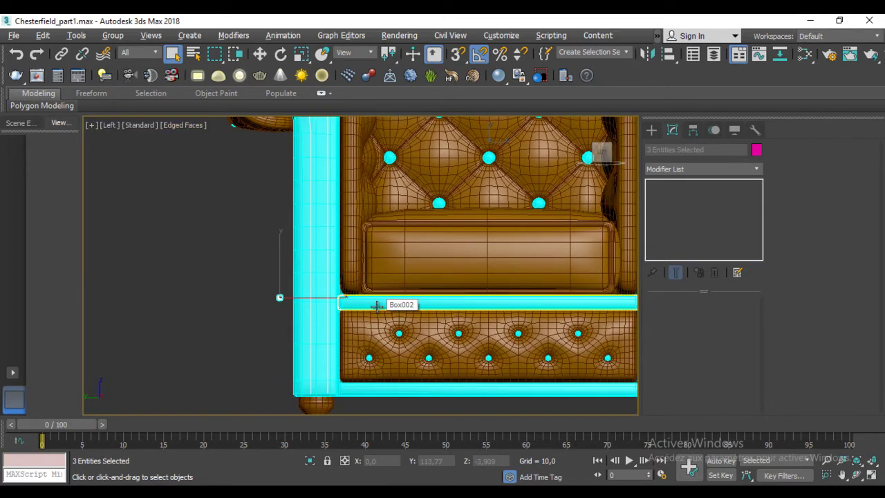
- Isolate the arm splines with the stud and select the half-sphere Sphere001
{"action": "key", "text": "alt+q"}
{"action": "middle_click_drag", "start_coordinate": [217, 269], "coordinate": [304, 286]}
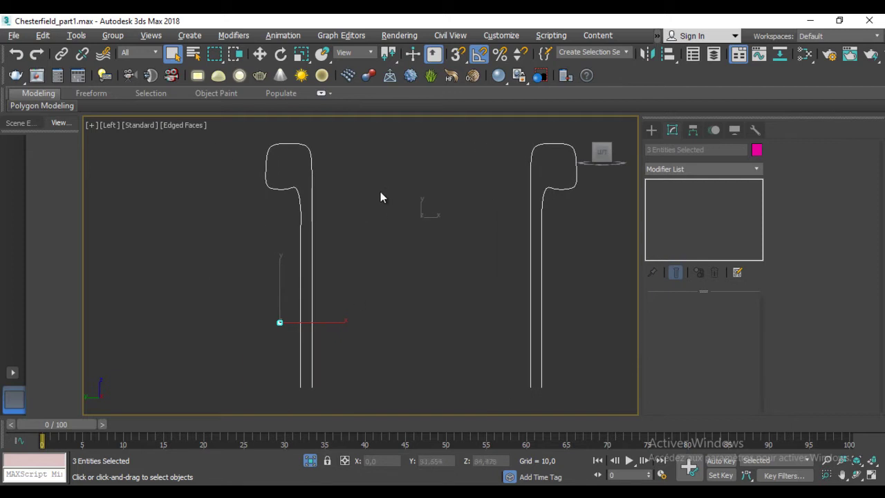
{"action": "left_click", "coordinate": [238, 274]}
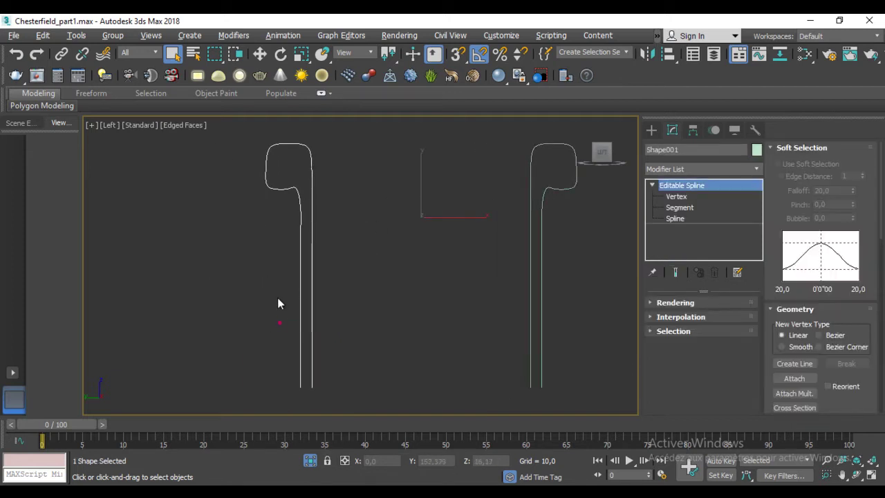
{"action": "left_click", "coordinate": [279, 322]}
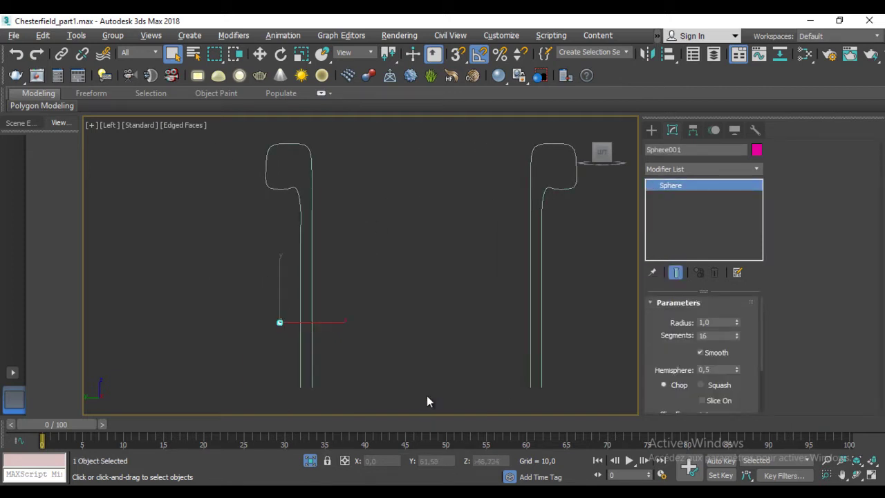
{"action": "mouse_move", "coordinate": [352, 358]}
{"action": "middle_mouse_down"}
{"action": "mouse_move", "coordinate": [361, 365]}
{"action": "mouse_move", "coordinate": [330, 345]}
{"action": "middle_mouse_up"}
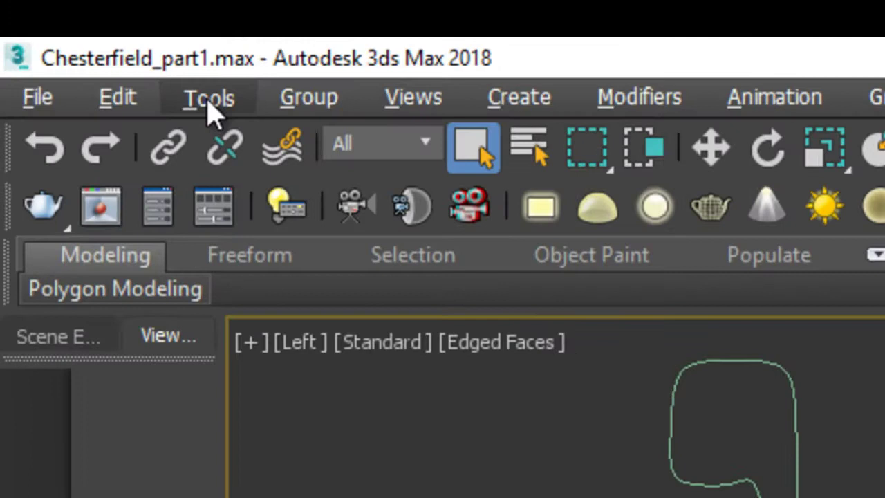
{"action": "left_click", "coordinate": [209, 100]}
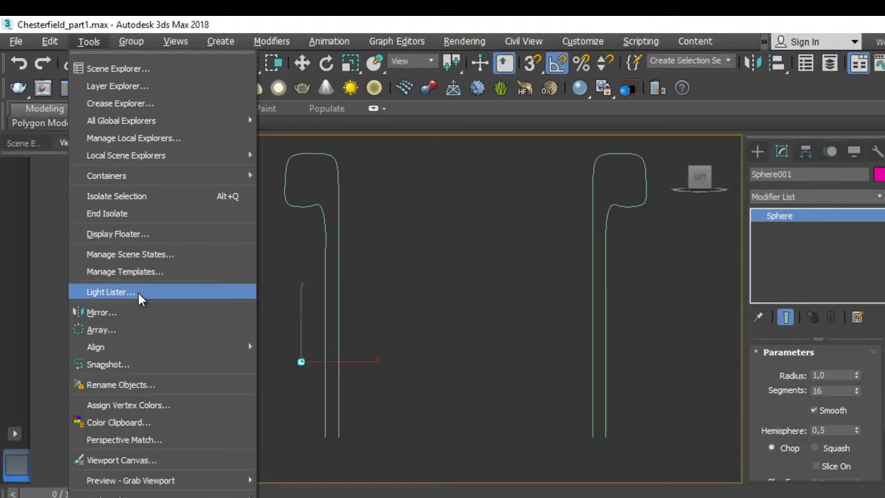
{"action": "mouse_move", "coordinate": [95, 347]}
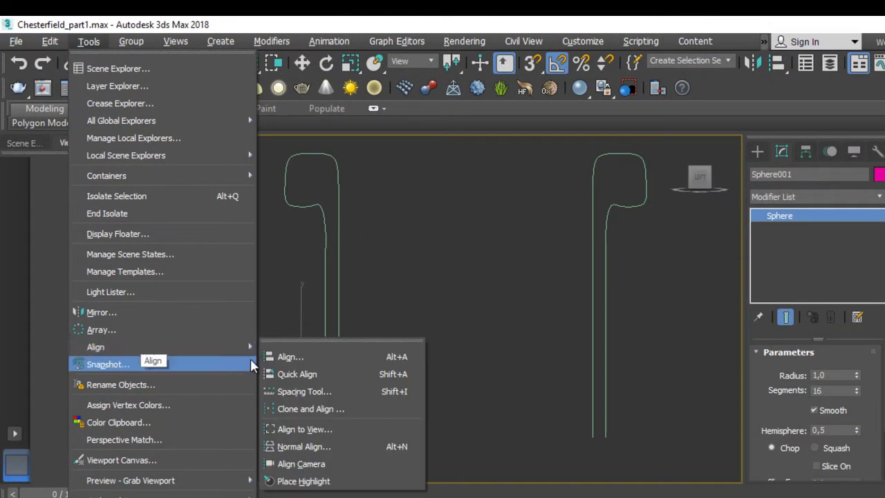
- Open the Spacing Tool and pick the left arm curve Shape001 as the stud path
{"action": "left_click", "coordinate": [311, 392]}
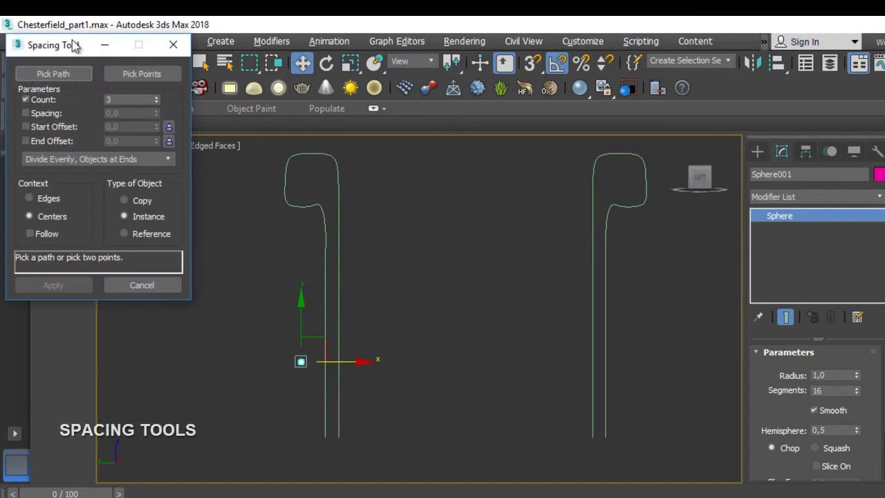
{"action": "left_click_drag", "start_coordinate": [68, 44], "coordinate": [102, 157]}
{"action": "left_click", "coordinate": [95, 183]}
{"action": "left_click", "coordinate": [316, 154]}
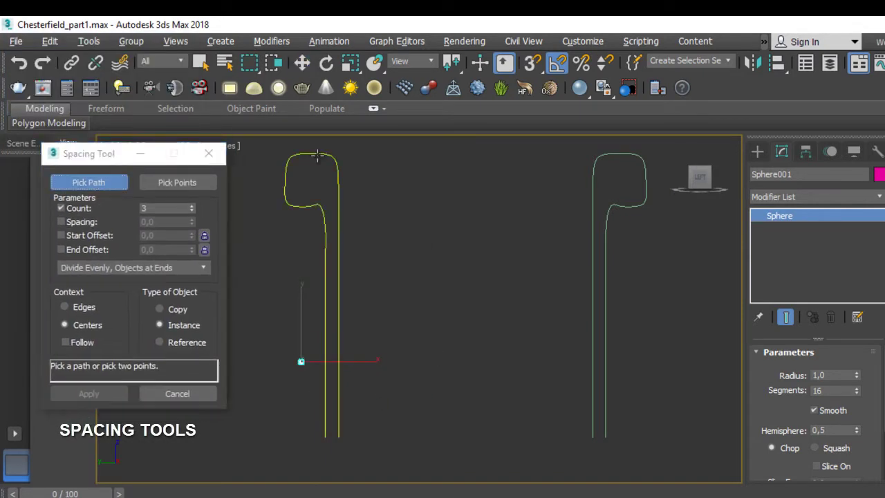
{"action": "middle_click_drag", "start_coordinate": [393, 313], "coordinate": [437, 313]}
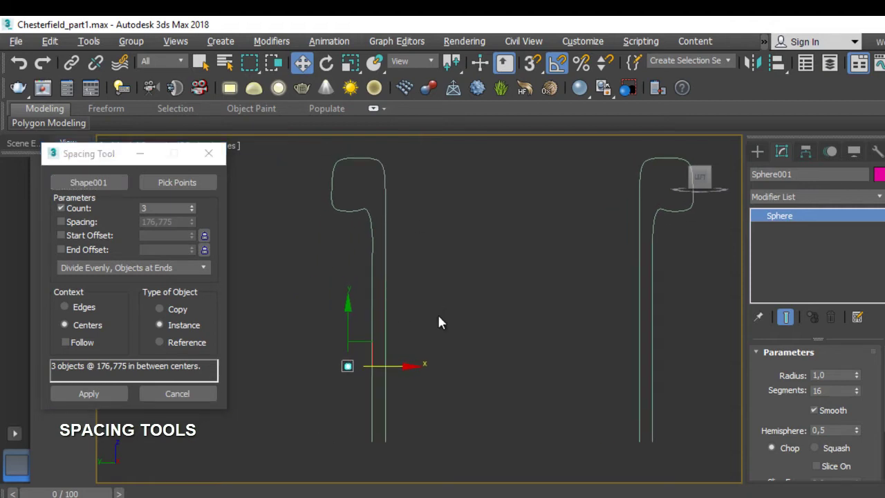
{"action": "left_click", "coordinate": [100, 162]}
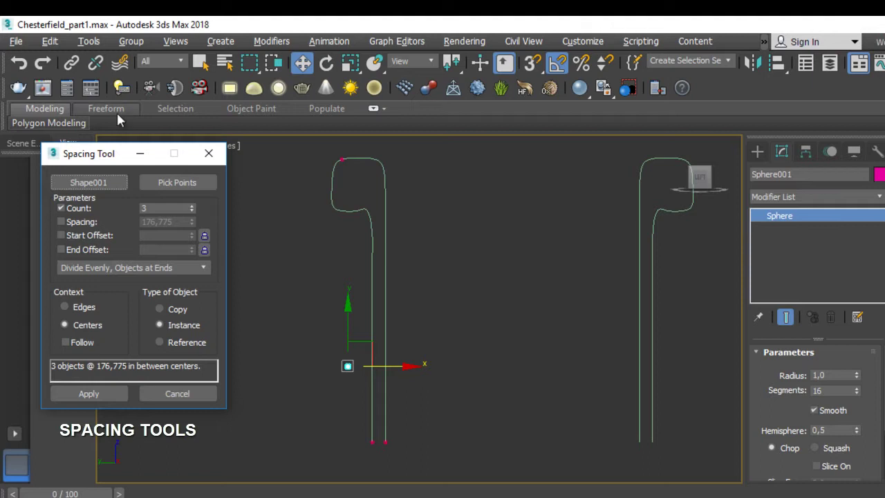
- Raise the stud count along Shape001 to 37
{"action": "double_click", "coordinate": [154, 208]}
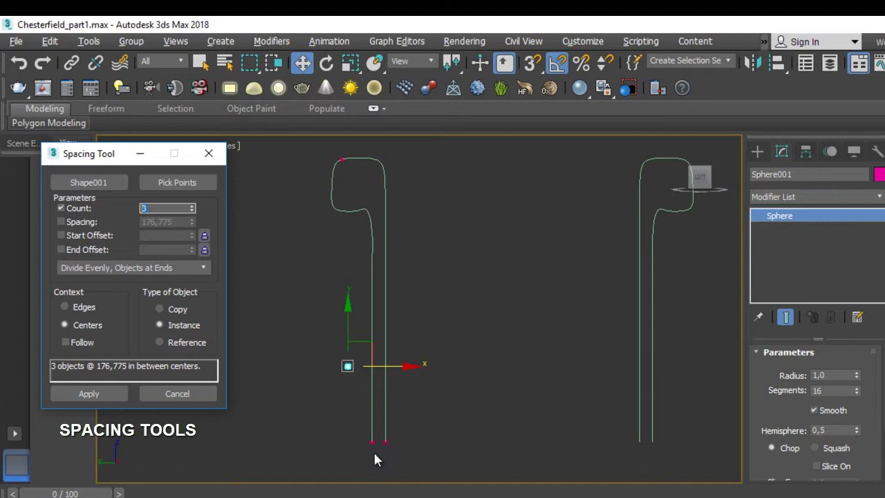
{"action": "left_click_drag", "start_coordinate": [192, 208], "coordinate": [192, 207]}
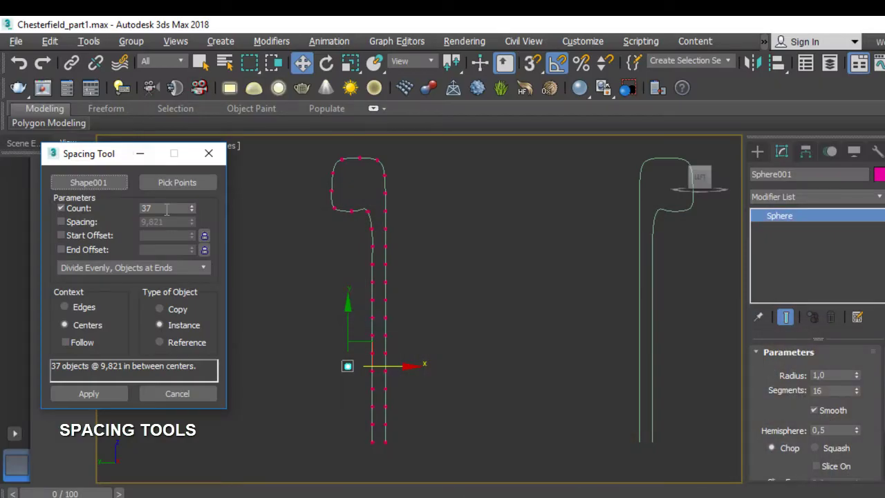
{"action": "double_click", "coordinate": [167, 209]}
- Step the Spacing Tool count through 50, 80, 100 and 150 up to 160 studs
{"action": "key", "text": "Return"}
{"action": "double_click", "coordinate": [165, 209]}
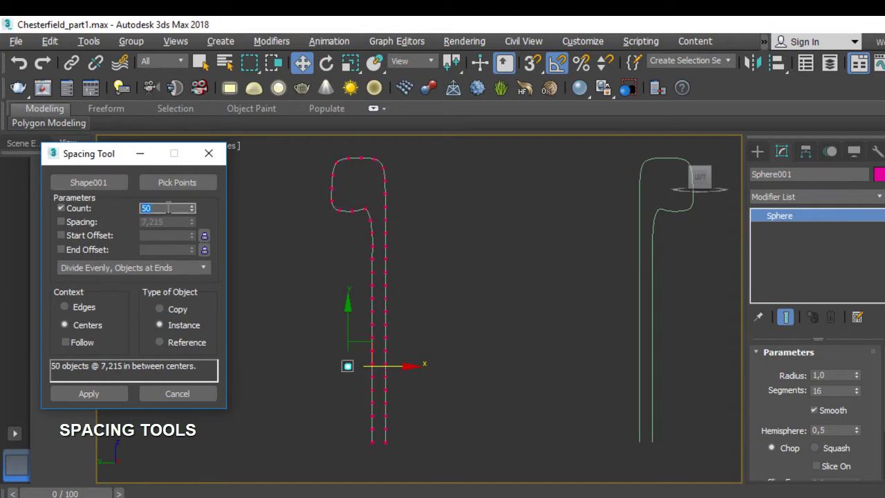
{"action": "key", "text": "Return"}
{"action": "double_click", "coordinate": [168, 206]}
{"action": "type", "text": "100"}
{"action": "key", "text": "Return"}
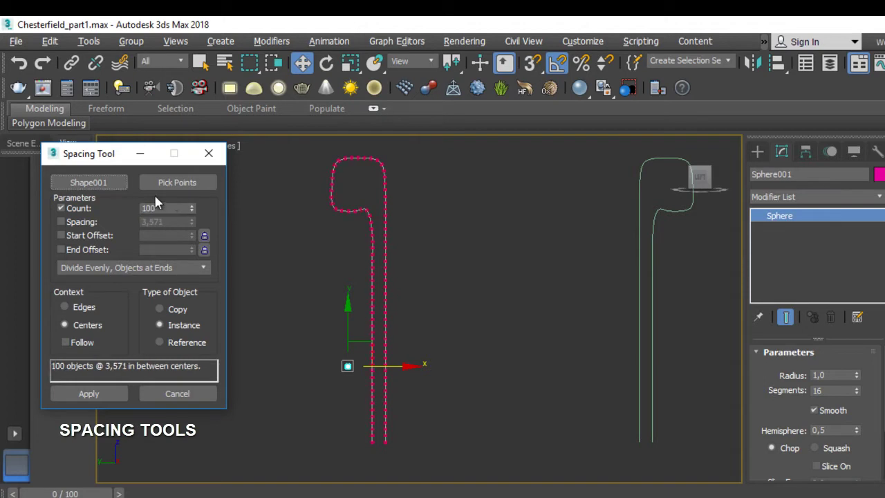
{"action": "double_click", "coordinate": [169, 208]}
{"action": "type", "text": "150"}
{"action": "key", "text": "Return"}
{"action": "scroll", "coordinate": [394, 397], "scroll_direction": "up", "scroll_amount": 2}
{"action": "scroll", "coordinate": [395, 397], "scroll_direction": "up", "scroll_amount": 3}
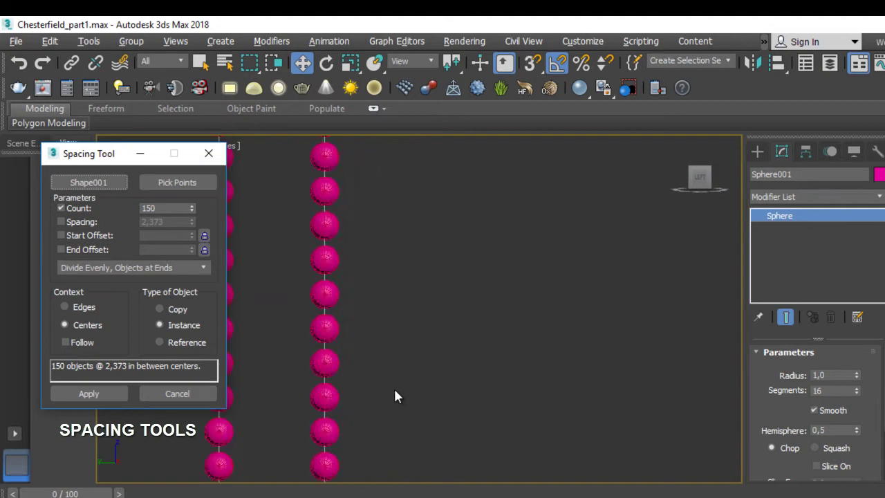
{"action": "scroll", "coordinate": [395, 396], "scroll_direction": "up", "scroll_amount": 2}
{"action": "scroll", "coordinate": [395, 396], "scroll_direction": "down", "scroll_amount": 3}
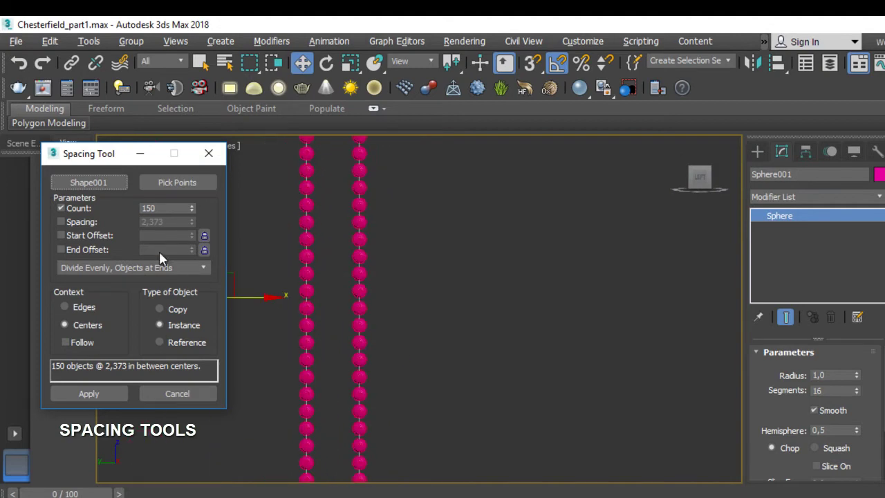
{"action": "double_click", "coordinate": [168, 207]}
{"action": "type", "text": "160"}
{"action": "key", "text": "Return"}
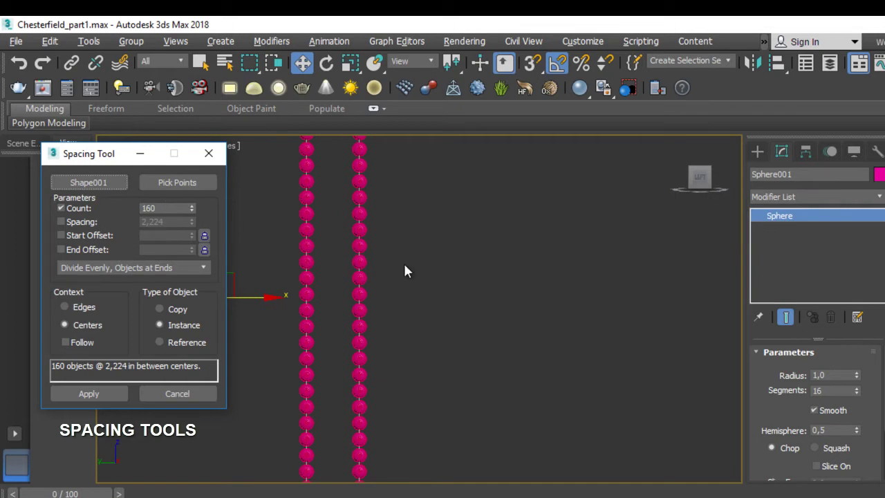
- Apply the 160 studs along Shape001 and frame both arm outlines
{"action": "left_click", "coordinate": [90, 396]}
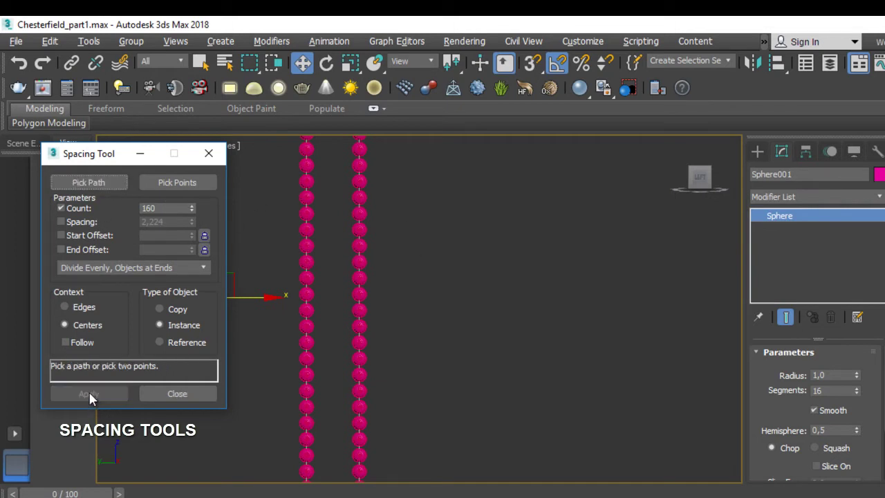
{"action": "scroll", "coordinate": [519, 395], "scroll_direction": "down", "scroll_amount": 5}
{"action": "mouse_move", "coordinate": [519, 395]}
{"action": "middle_mouse_down"}
{"action": "mouse_move", "coordinate": [447, 321]}
{"action": "mouse_move", "coordinate": [420, 341]}
{"action": "middle_mouse_up"}
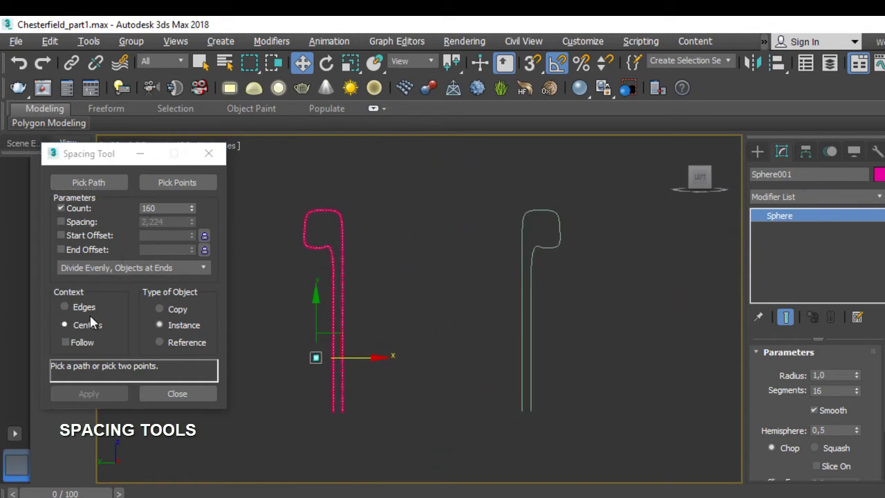
- Pick the right arm outline Shape002 and apply 160 studs along it
{"action": "left_click", "coordinate": [88, 183]}
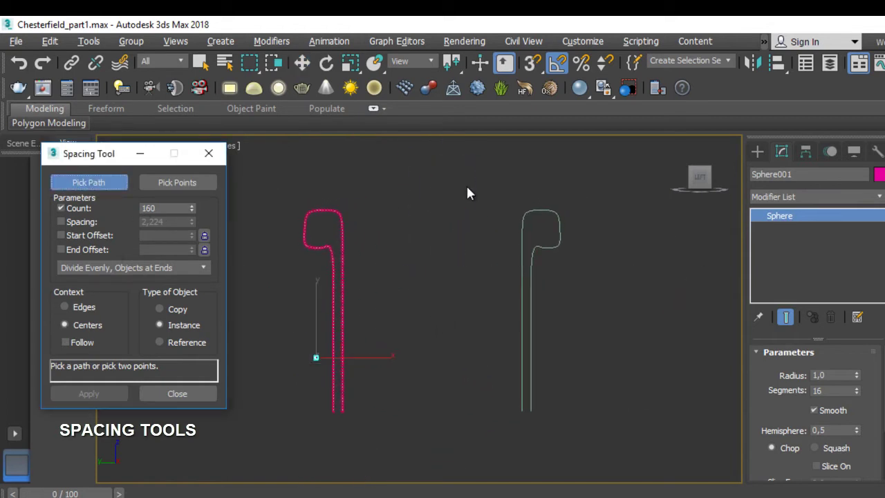
{"action": "left_click", "coordinate": [552, 214]}
{"action": "scroll", "coordinate": [594, 273], "scroll_direction": "up", "scroll_amount": 2}
{"action": "scroll", "coordinate": [593, 273], "scroll_direction": "up", "scroll_amount": 2}
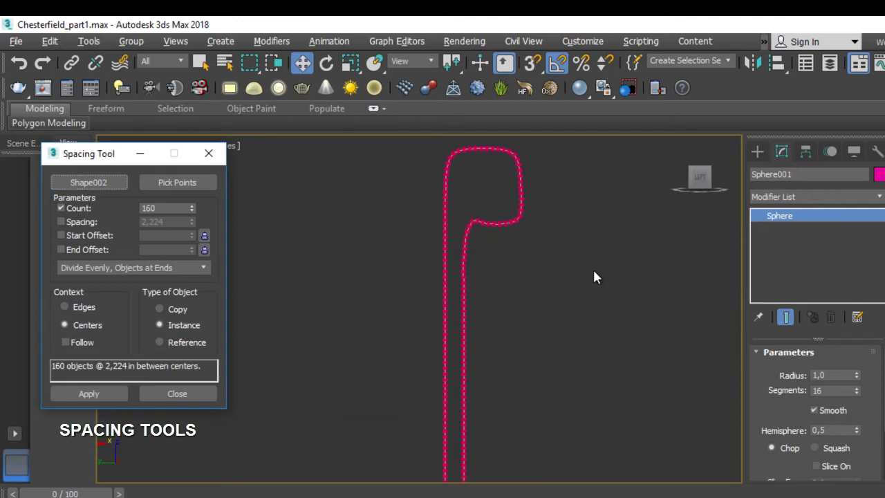
{"action": "left_click", "coordinate": [88, 393]}
- Zoom out to the full armchair and turn off Edged Faces with F4
{"action": "scroll", "coordinate": [465, 326], "scroll_direction": "down", "scroll_amount": 2}
{"action": "scroll", "coordinate": [533, 322], "scroll_direction": "down", "scroll_amount": 2}
{"action": "scroll", "coordinate": [533, 322], "scroll_direction": "up", "scroll_amount": 1}
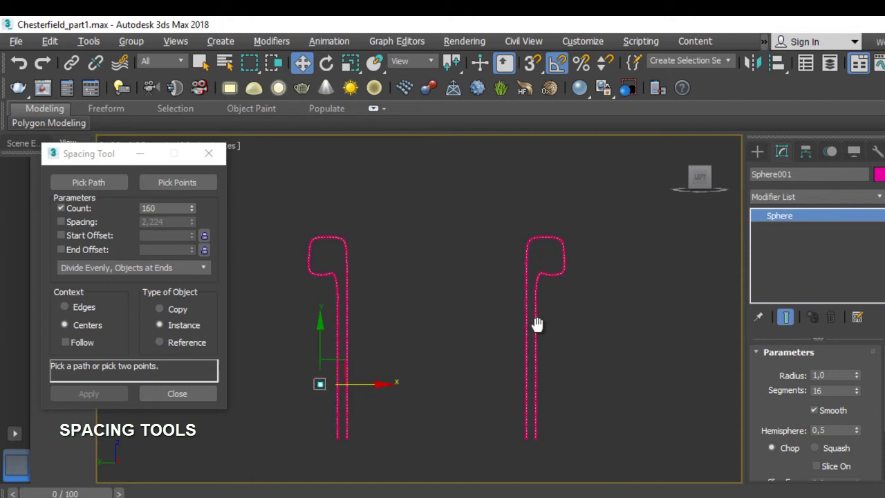
{"action": "scroll", "coordinate": [551, 297], "scroll_direction": "down", "scroll_amount": 1}
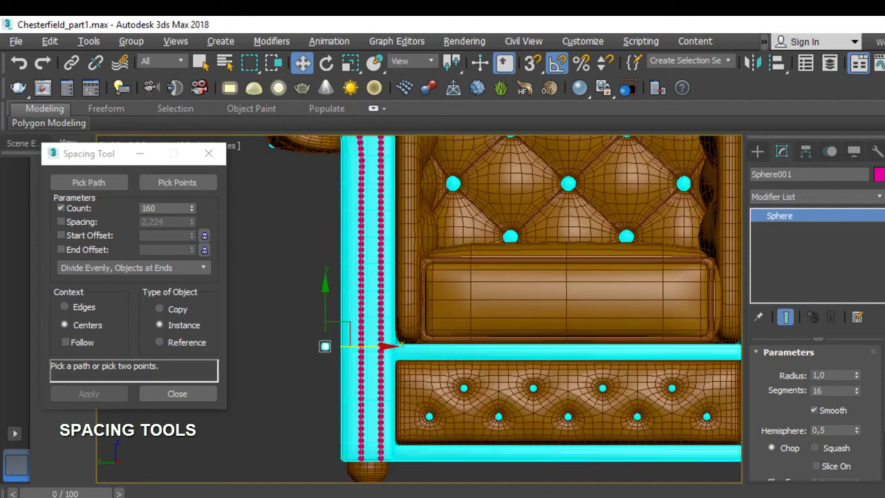
{"action": "scroll", "coordinate": [569, 382], "scroll_direction": "down", "scroll_amount": 2}
{"action": "scroll", "coordinate": [513, 389], "scroll_direction": "down", "scroll_amount": 2}
{"action": "scroll", "coordinate": [470, 382], "scroll_direction": "down", "scroll_amount": 1}
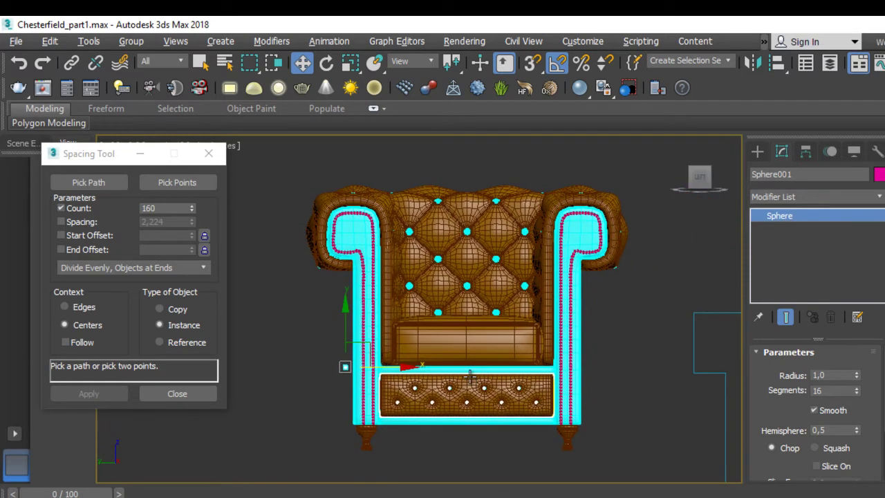
{"action": "key", "text": "F4"}
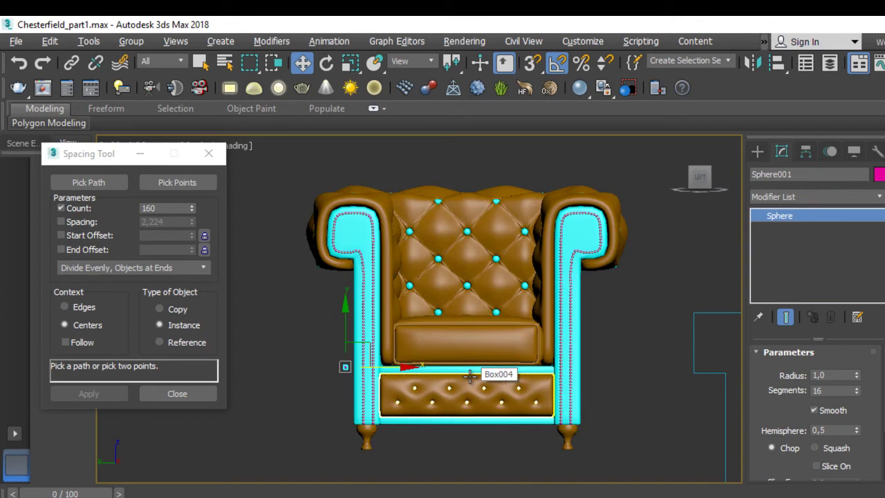
- Close the Spacing Tool and select the three cyan chair body parts
{"action": "left_click", "coordinate": [208, 153]}
{"action": "left_click", "coordinate": [452, 251]}
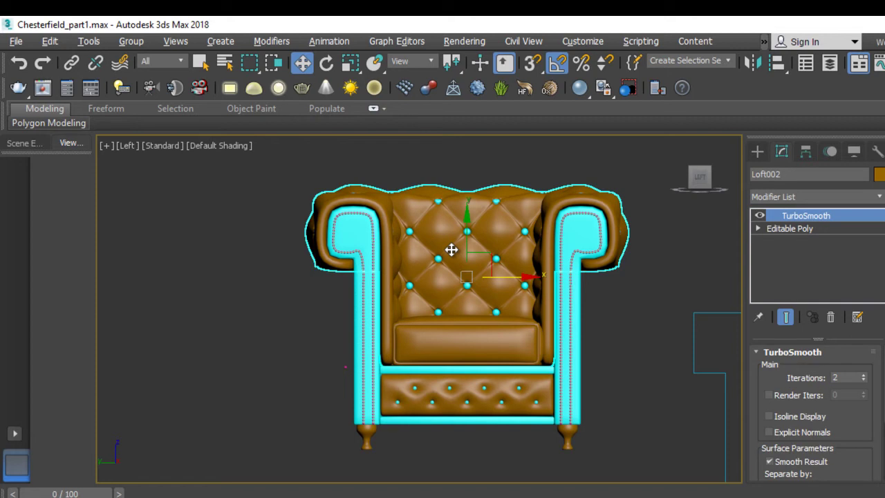
{"action": "middle_click_drag", "start_coordinate": [510, 275], "coordinate": [490, 283], "text": "alt"}
{"action": "left_click", "coordinate": [513, 385]}
{"action": "left_click", "coordinate": [514, 375], "text": "ctrl"}
{"action": "left_click", "coordinate": [513, 438], "text": "ctrl"}
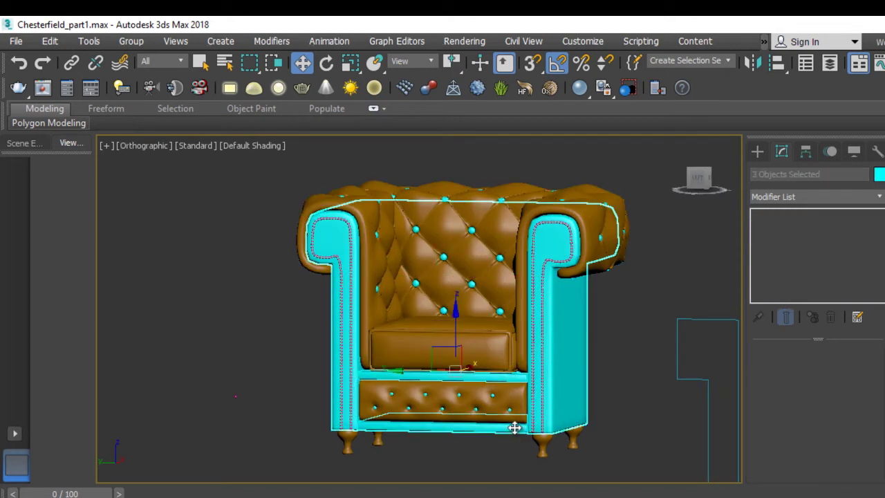
- Recolour the selected parts brown (ACI #28) and clear the selection
{"action": "left_click", "coordinate": [878, 175]}
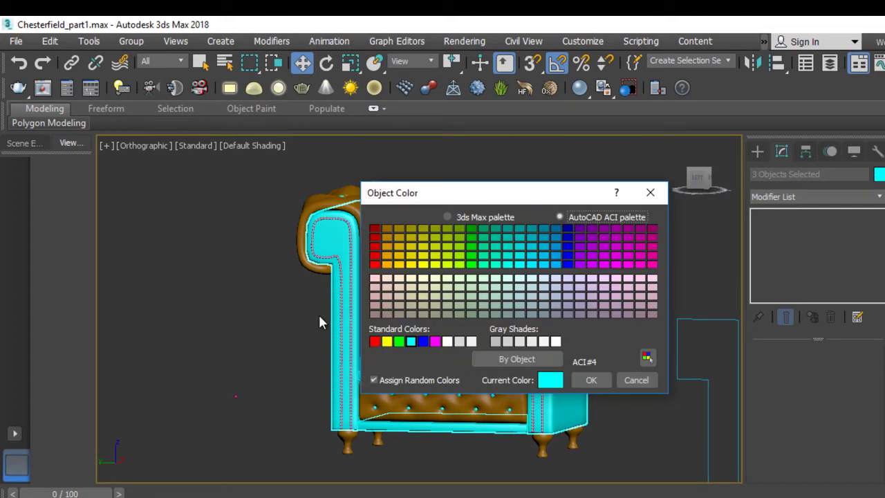
{"action": "left_click", "coordinate": [388, 229]}
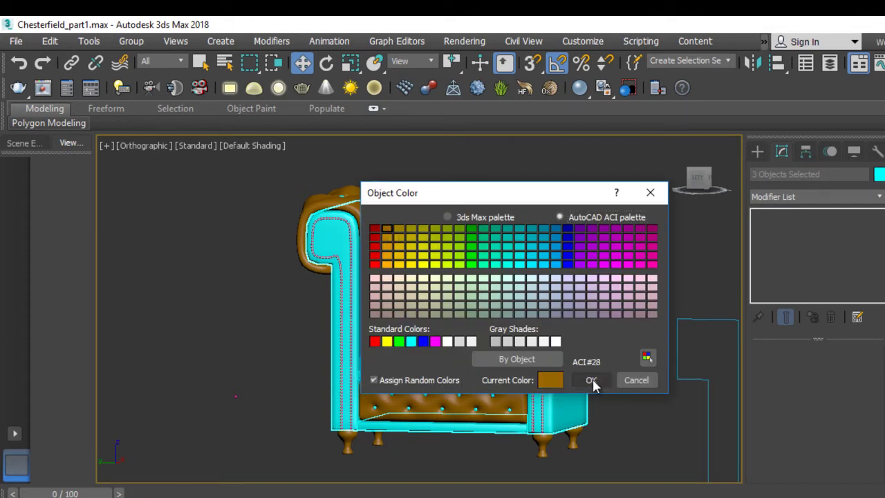
{"action": "left_click", "coordinate": [592, 380]}
{"action": "left_click", "coordinate": [631, 370]}
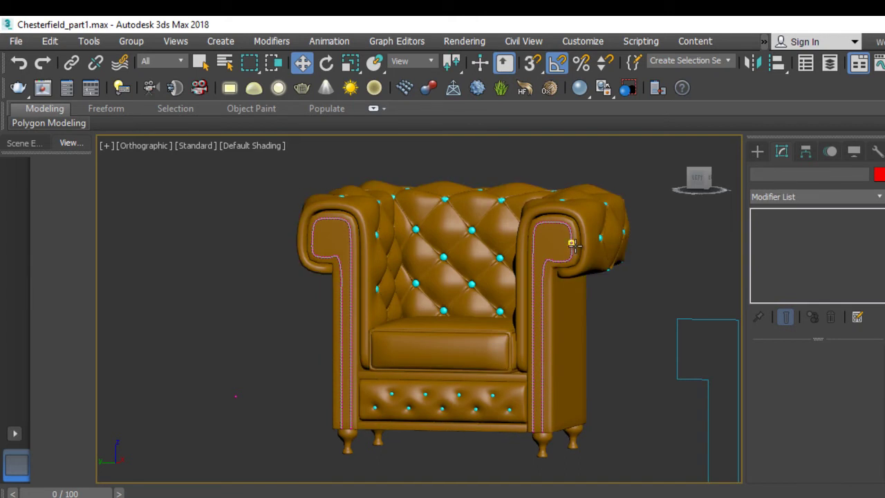
- Select Sphere001 through Sphere321 from the scene object list
{"action": "key", "text": "h"}
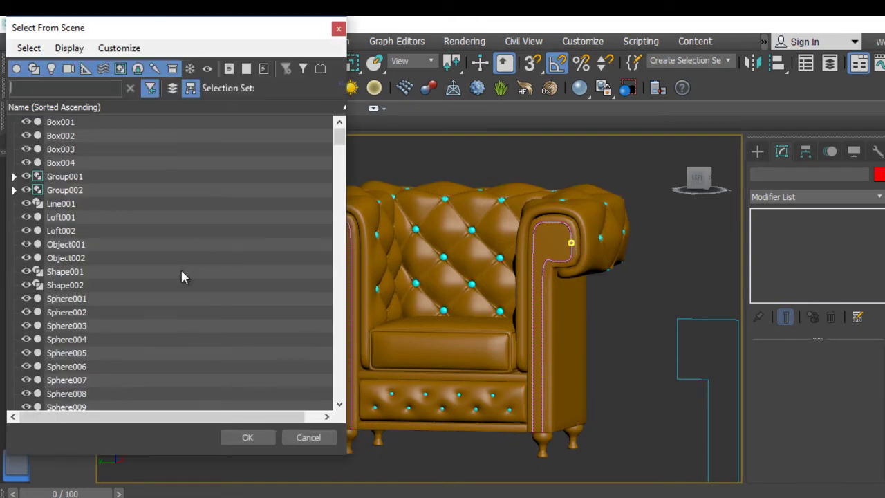
{"action": "scroll", "coordinate": [178, 270], "scroll_direction": "down", "scroll_amount": 4}
{"action": "scroll", "coordinate": [181, 273], "scroll_direction": "down", "scroll_amount": 10}
{"action": "scroll", "coordinate": [182, 277], "scroll_direction": "down", "scroll_amount": 14}
{"action": "scroll", "coordinate": [182, 280], "scroll_direction": "down", "scroll_amount": 9}
{"action": "left_click_drag", "start_coordinate": [339, 232], "coordinate": [334, 400]}
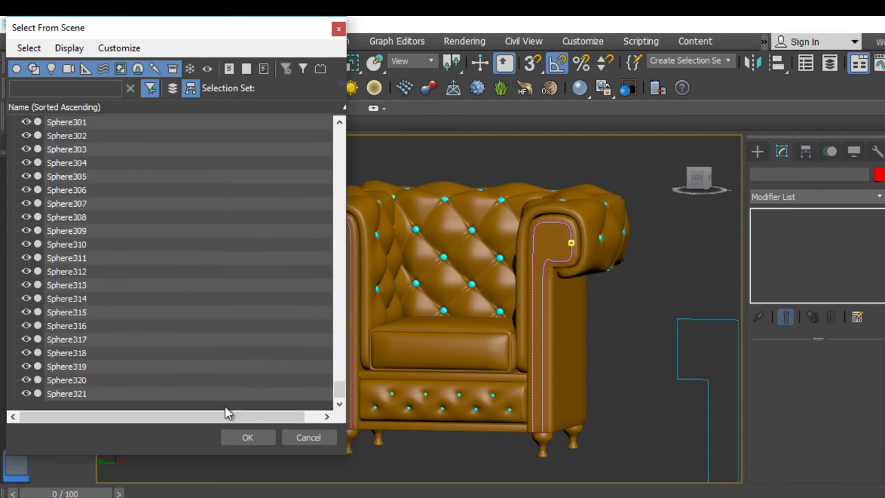
{"action": "left_click", "coordinate": [87, 390]}
{"action": "scroll", "coordinate": [84, 271], "scroll_direction": "up", "scroll_amount": 2}
{"action": "scroll", "coordinate": [93, 256], "scroll_direction": "up", "scroll_amount": 9}
{"action": "scroll", "coordinate": [93, 256], "scroll_direction": "up", "scroll_amount": 15}
{"action": "scroll", "coordinate": [94, 256], "scroll_direction": "up", "scroll_amount": 15}
{"action": "scroll", "coordinate": [94, 251], "scroll_direction": "up", "scroll_amount": 9}
{"action": "scroll", "coordinate": [93, 252], "scroll_direction": "up", "scroll_amount": 17}
{"action": "scroll", "coordinate": [92, 254], "scroll_direction": "up", "scroll_amount": 9}
{"action": "scroll", "coordinate": [89, 254], "scroll_direction": "up", "scroll_amount": 18}
{"action": "scroll", "coordinate": [88, 255], "scroll_direction": "up", "scroll_amount": 9}
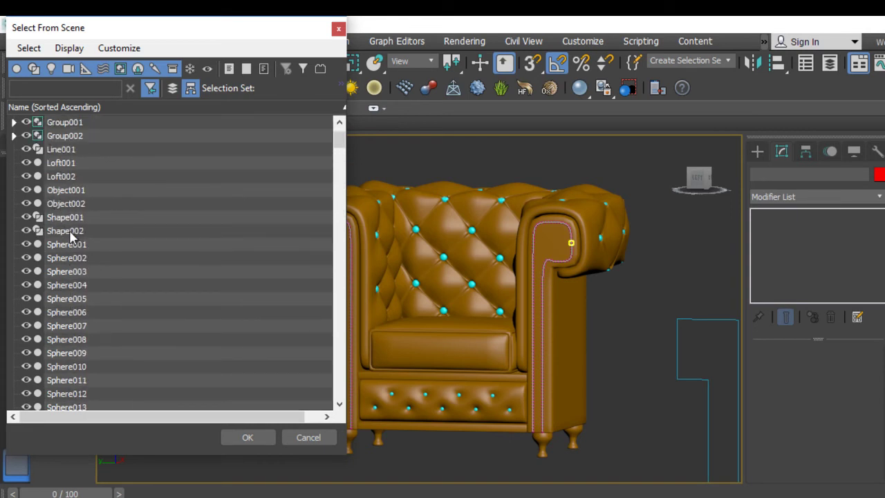
{"action": "left_click", "coordinate": [71, 244], "text": "shift"}
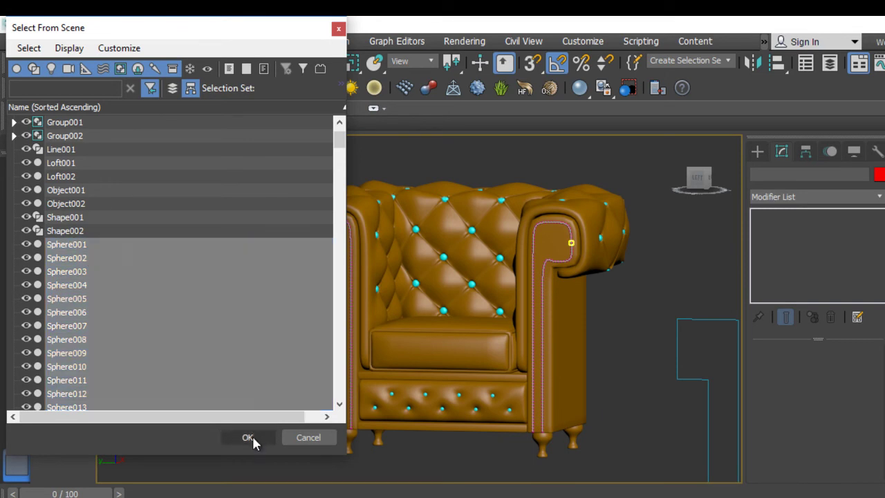
{"action": "left_click", "coordinate": [249, 437]}
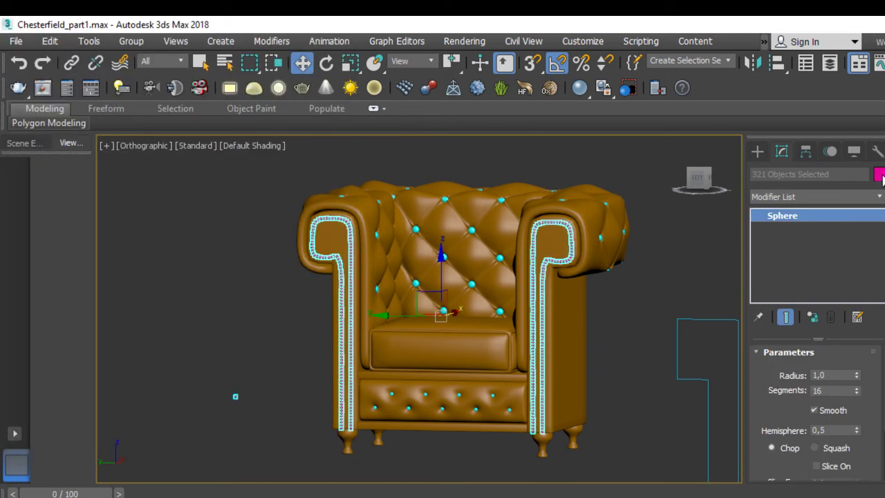
- Recolour all 321 selected spheres yellow (ACI #2)
{"action": "left_click", "coordinate": [878, 175]}
{"action": "left_click", "coordinate": [388, 342]}
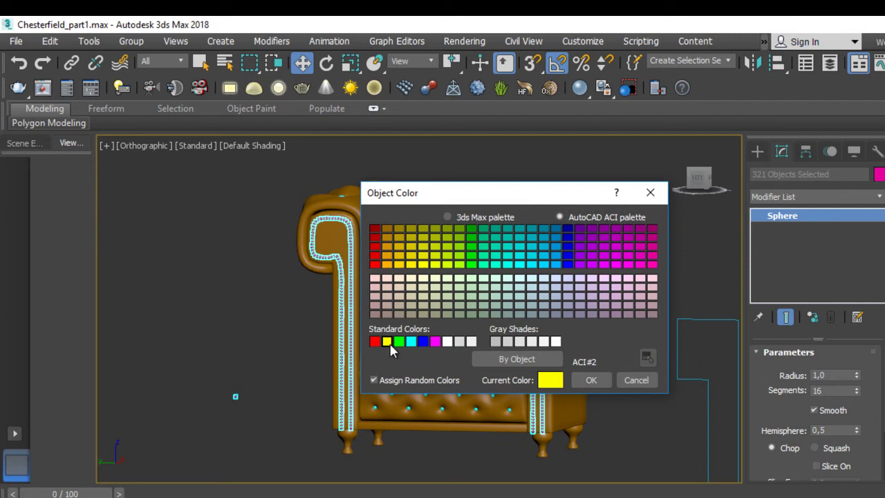
{"action": "left_click", "coordinate": [591, 379]}
{"action": "left_click", "coordinate": [653, 259]}
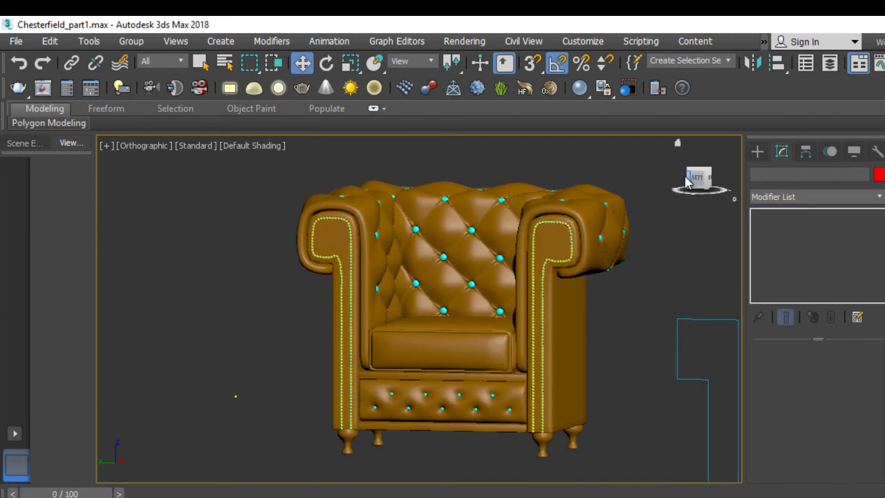
{"action": "left_click", "coordinate": [694, 183]}
{"action": "middle_click_drag", "start_coordinate": [533, 393], "coordinate": [552, 309]}
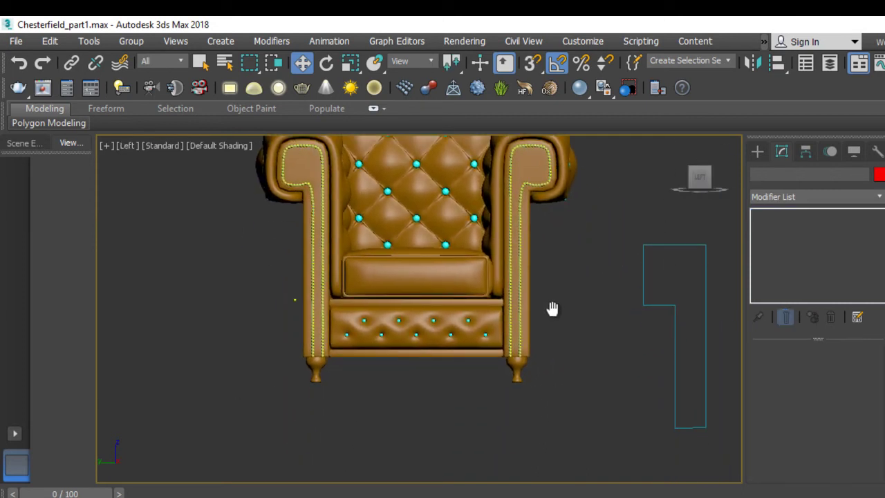
{"action": "mouse_move", "coordinate": [536, 217]}
{"action": "middle_mouse_down", "text": "alt"}
{"action": "mouse_move", "coordinate": [524, 242]}
{"action": "mouse_move", "coordinate": [470, 283]}
{"action": "mouse_move", "coordinate": [576, 306]}
{"action": "mouse_move", "coordinate": [537, 311]}
{"action": "mouse_move", "coordinate": [543, 276]}
{"action": "mouse_move", "coordinate": [569, 272]}
{"action": "mouse_move", "coordinate": [595, 316]}
{"action": "mouse_move", "coordinate": [577, 306]}
{"action": "mouse_move", "coordinate": [612, 271]}
{"action": "mouse_move", "coordinate": [632, 329]}
{"action": "mouse_move", "coordinate": [624, 288]}
{"action": "middle_mouse_up", "text": "alt"}
{"action": "middle_click_drag", "start_coordinate": [563, 403], "coordinate": [601, 221]}
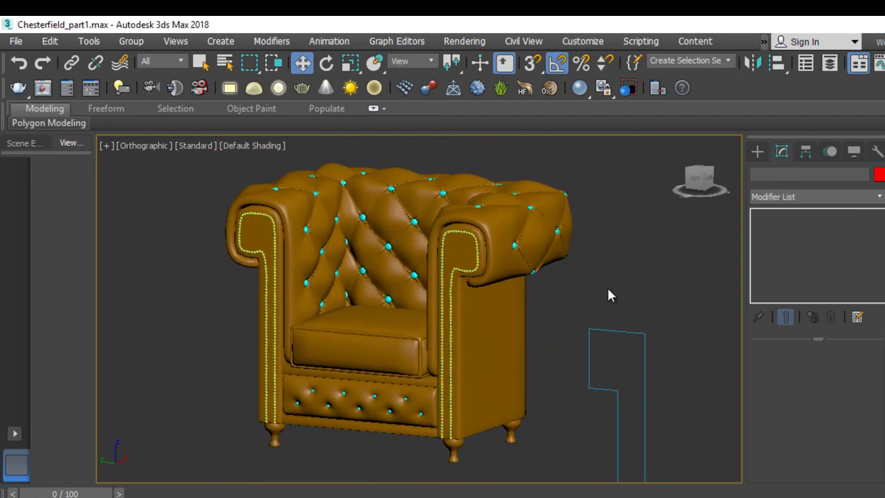